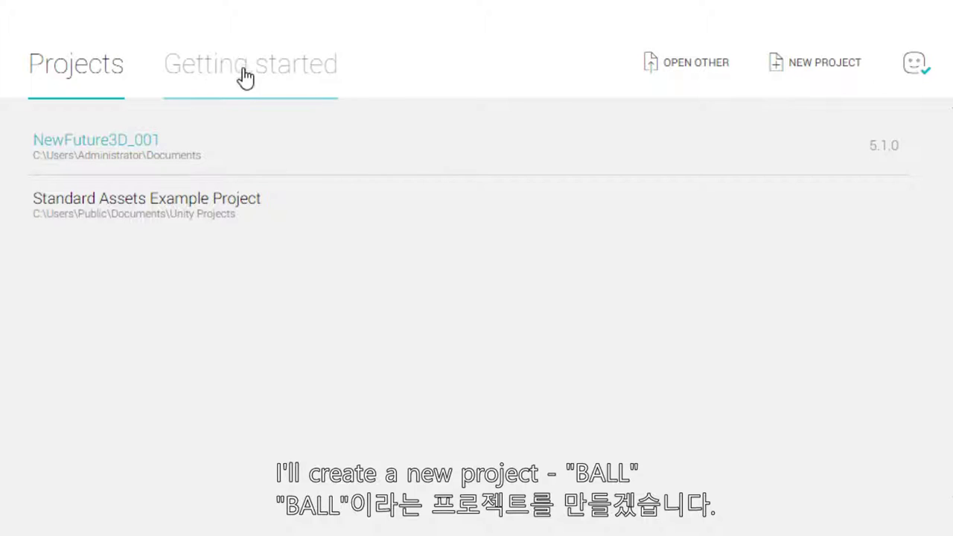
Create a new 3D Unity project named BALL.
click(807, 70)
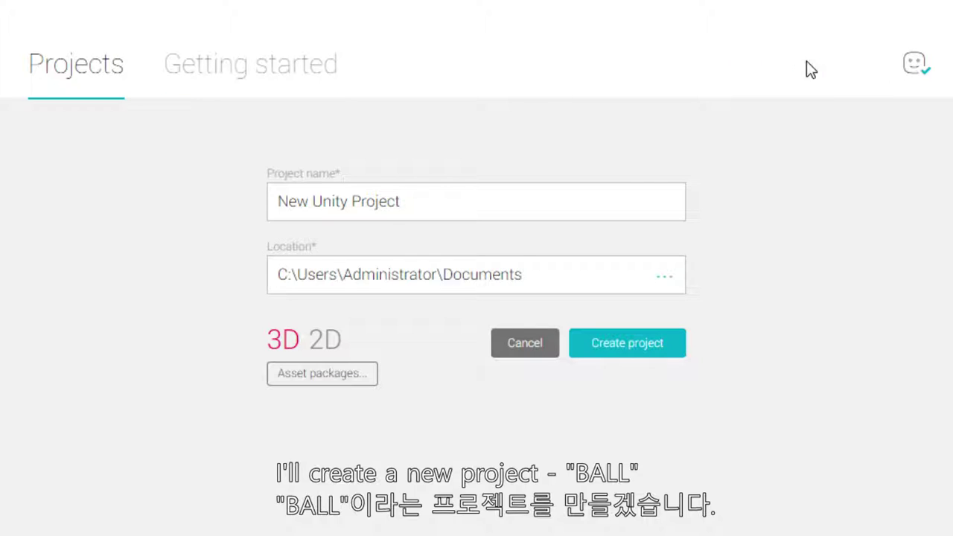
click(438, 199)
drag(457, 202, 207, 207)
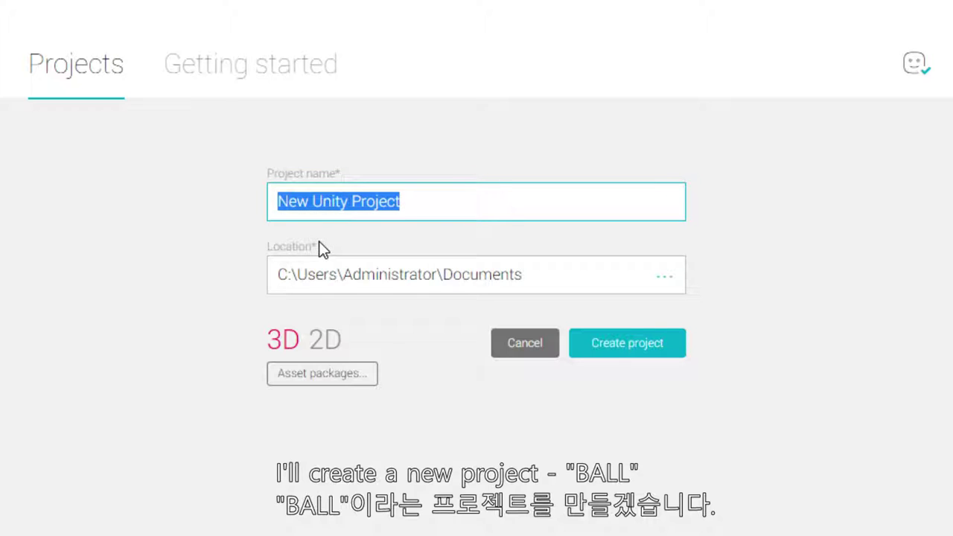
text(BA)
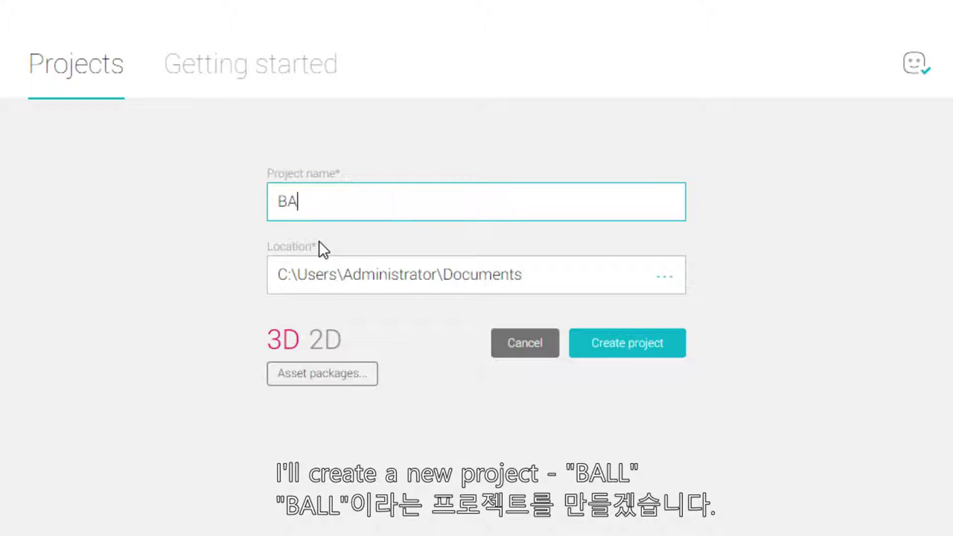
text(LL)
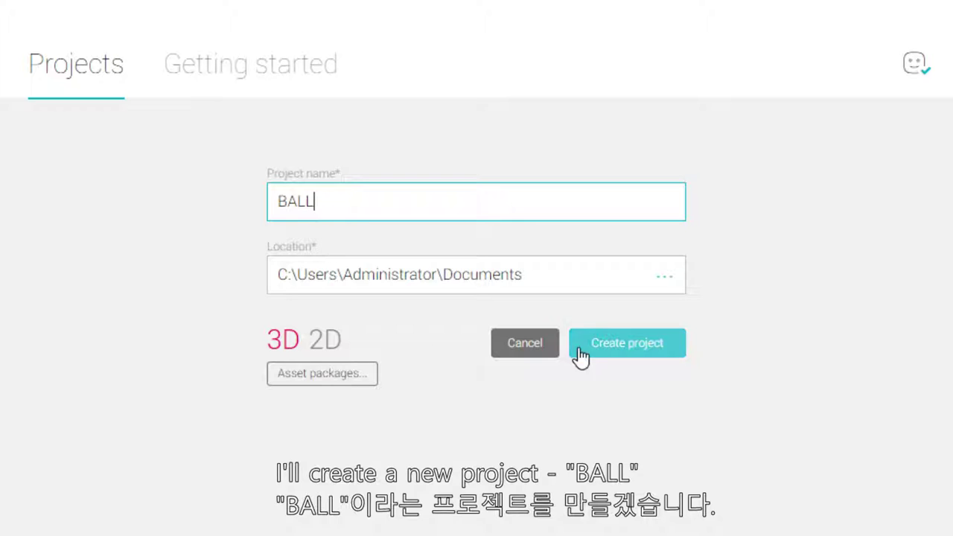
click(611, 357)
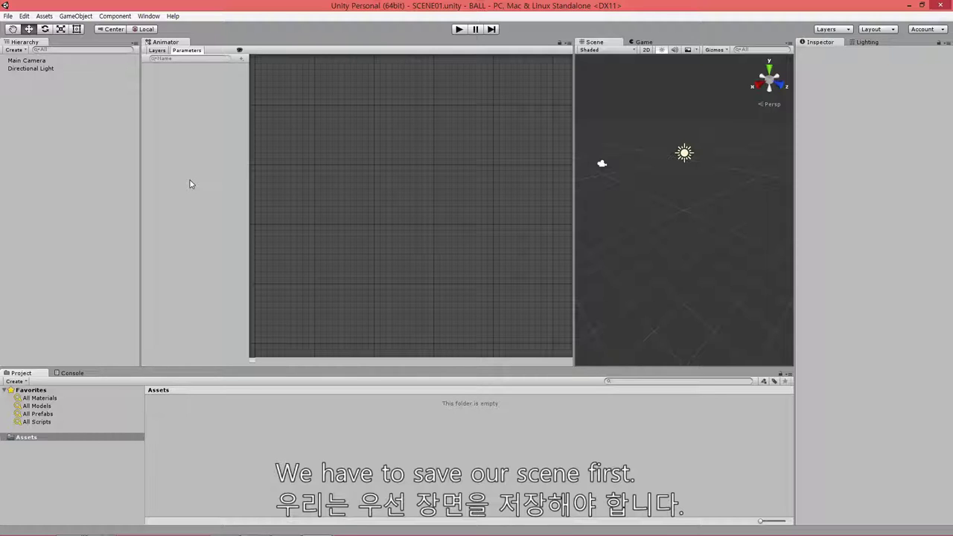
Save the current scene as FirstScene in the Assets folder.
click(8, 16)
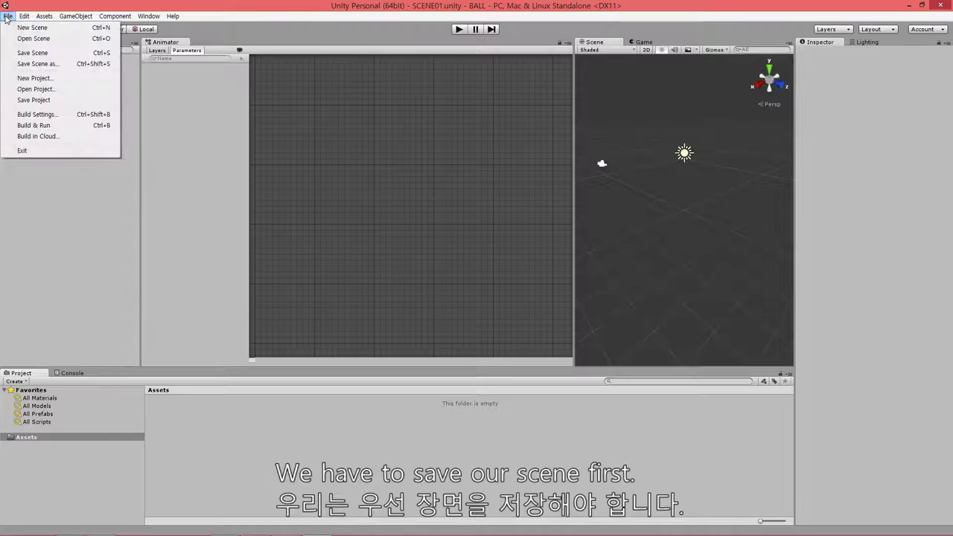
click(48, 64)
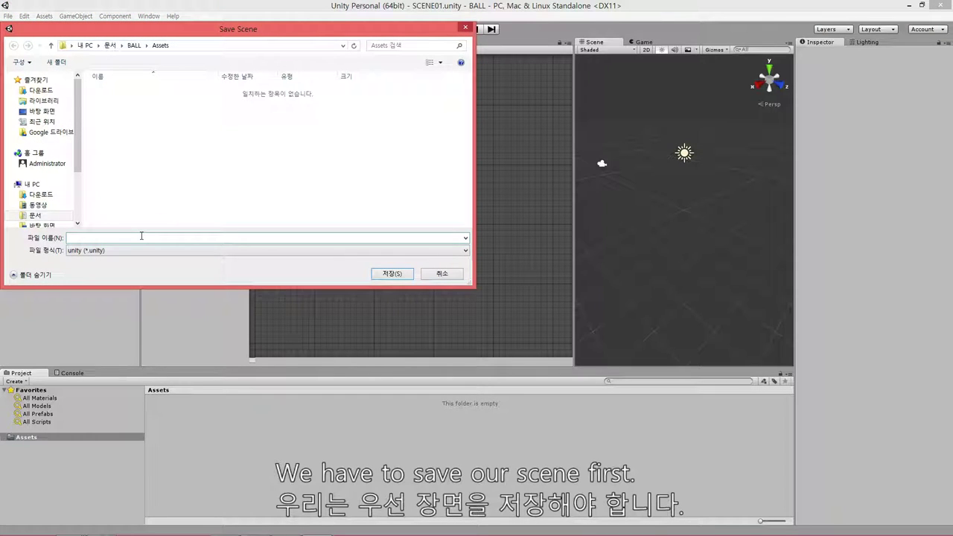
text(First)
text(Scene)
click(383, 273)
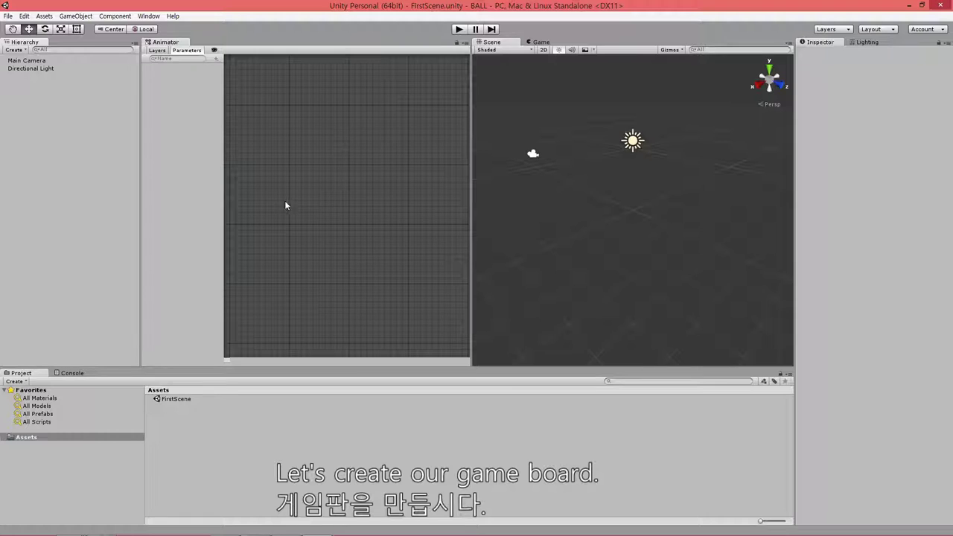
Add a Plane 3D object to the scene from the Hierarchy.
right_click(45, 105)
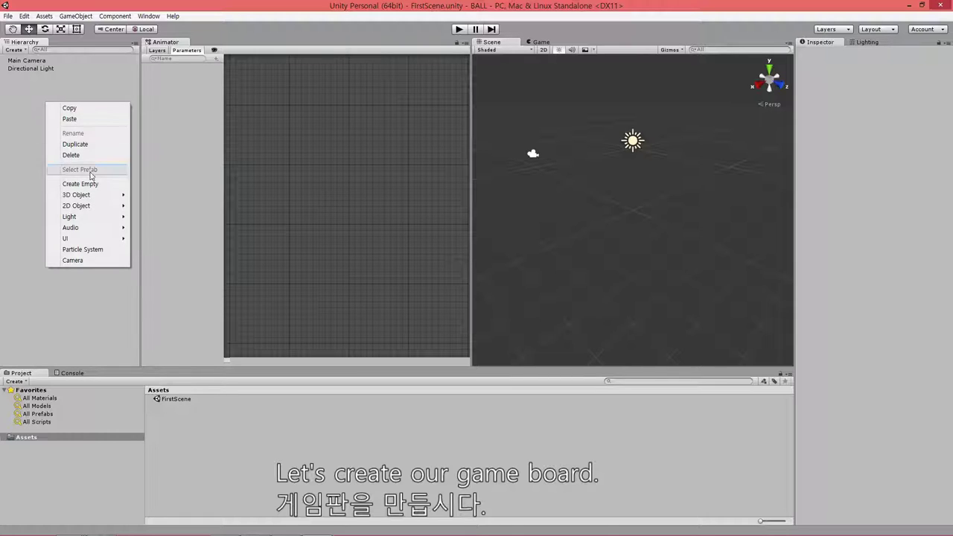
mouse_move(92, 198)
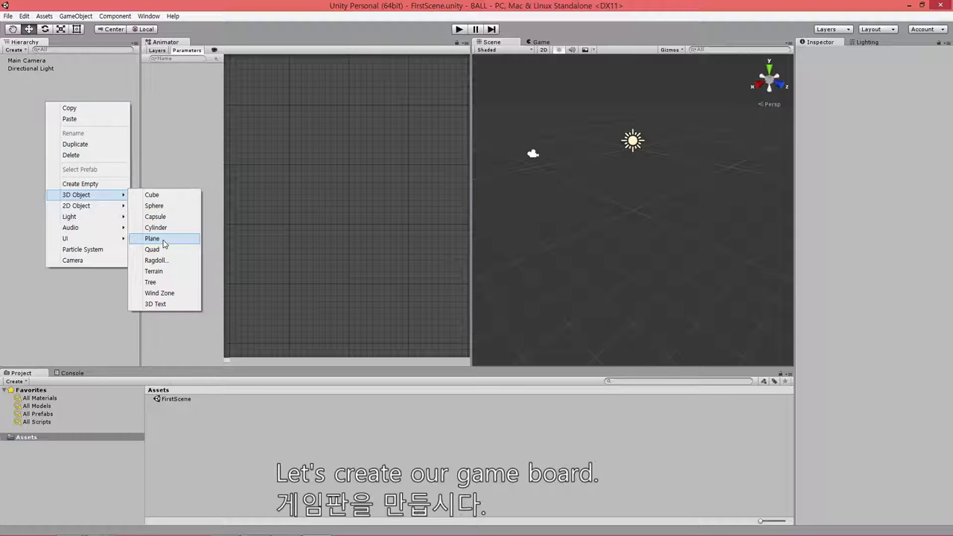
click(164, 243)
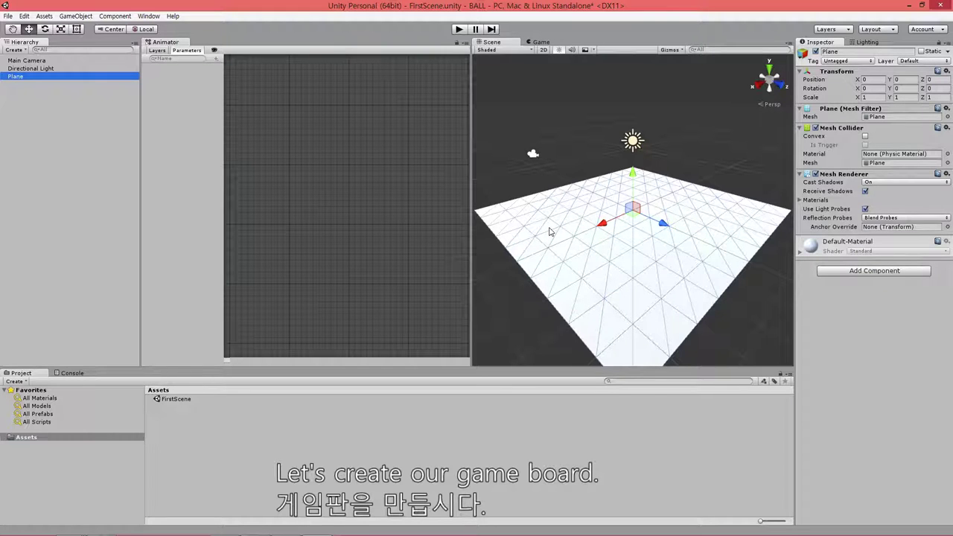
Deselect the Plane and dismiss the add-object menus without adding anything.
click(76, 149)
right_click(62, 125)
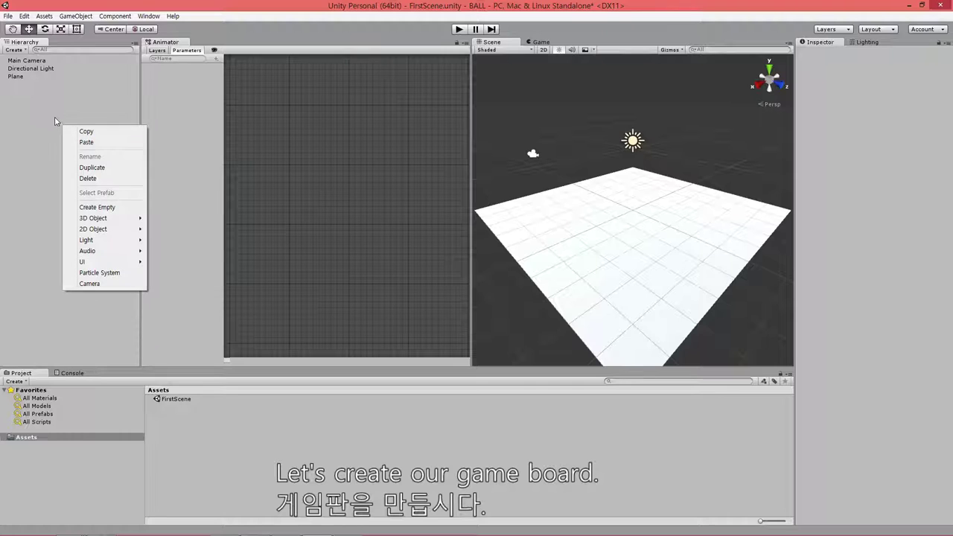
click(43, 123)
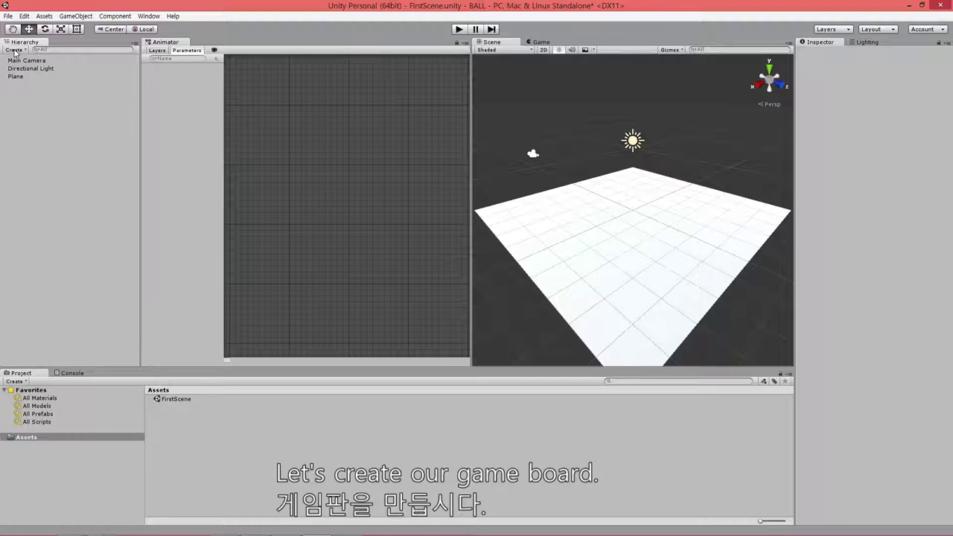
click(14, 53)
mouse_move(34, 83)
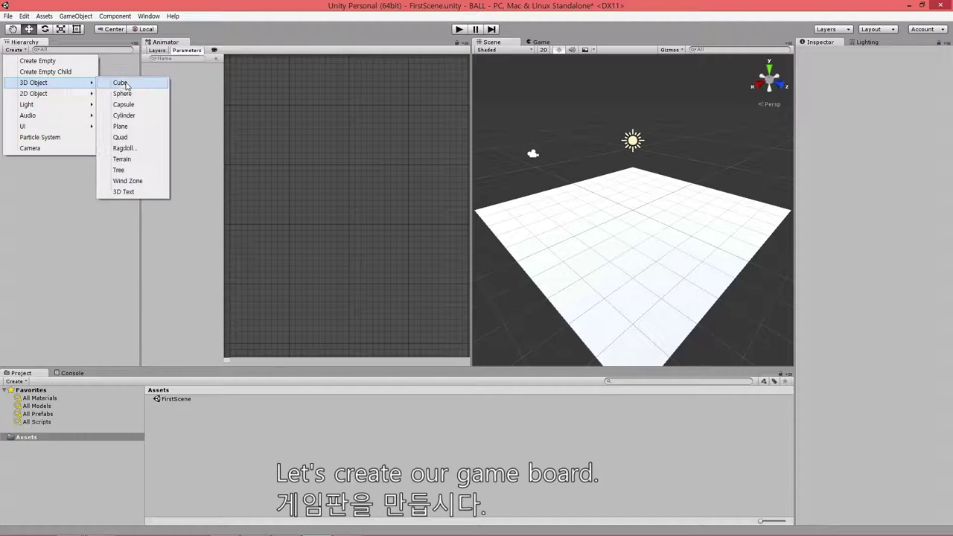
click(83, 212)
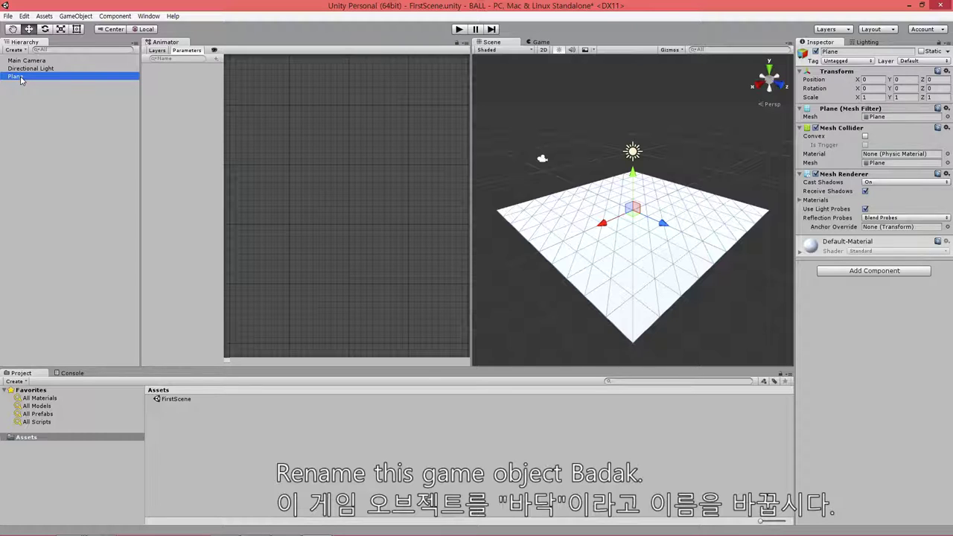
Rename the Plane to Badak and select it to show its components.
double_click(21, 80)
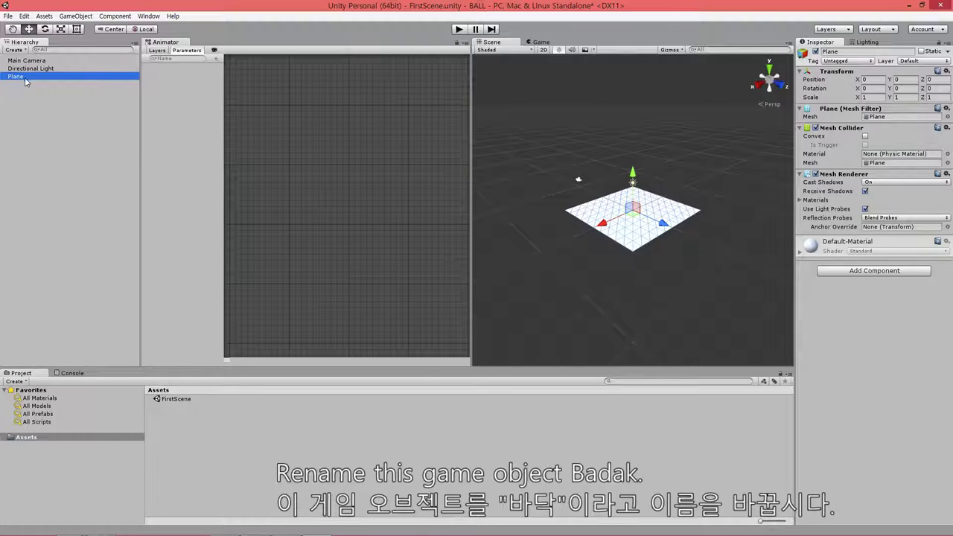
click(24, 80)
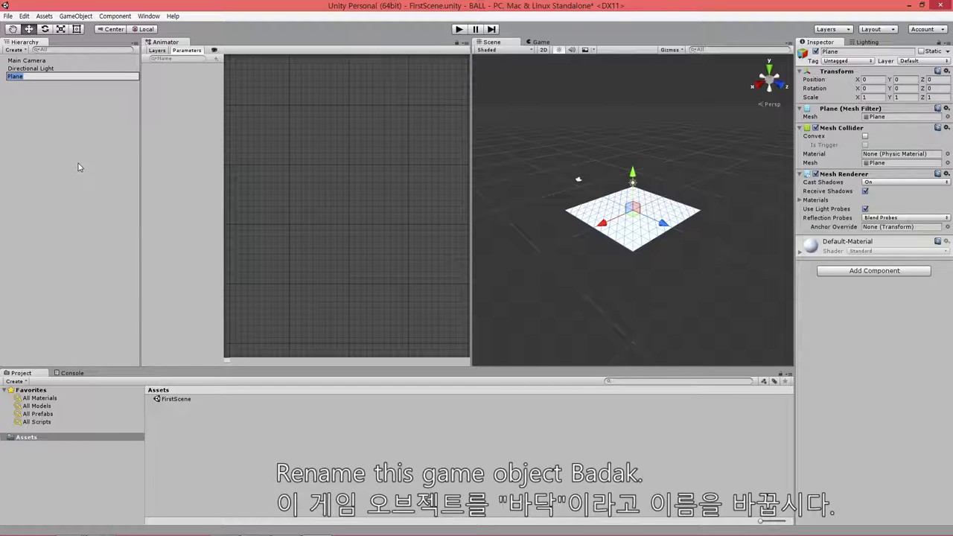
text(Bada)
text(k)
click(49, 139)
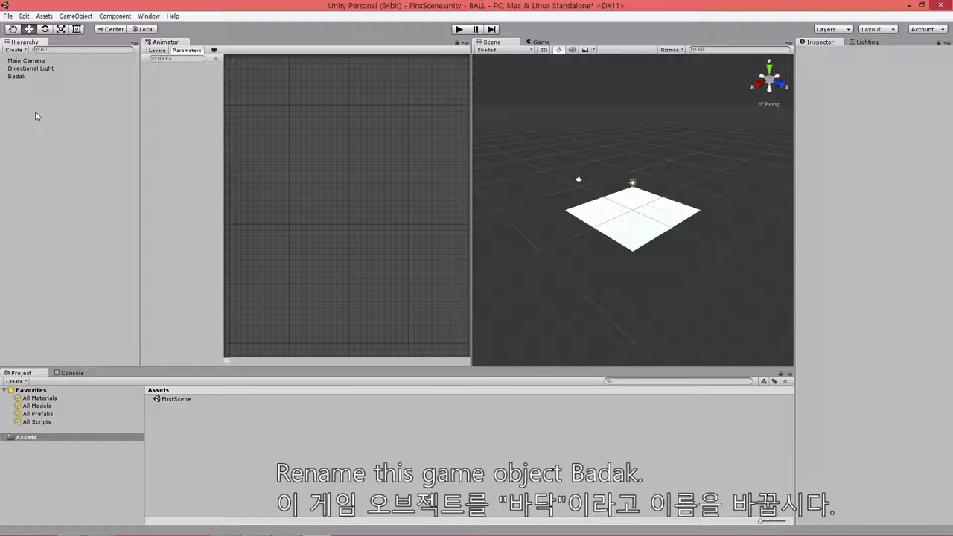
click(23, 77)
click(33, 106)
click(18, 78)
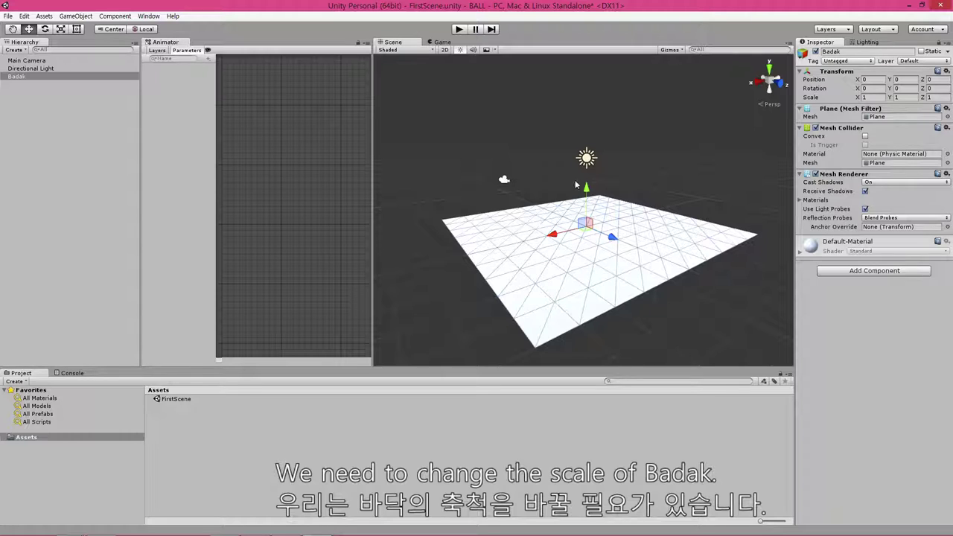
Scale Badak to 2, 1, 2 with the Scale tool and the Inspector scale fields.
click(61, 29)
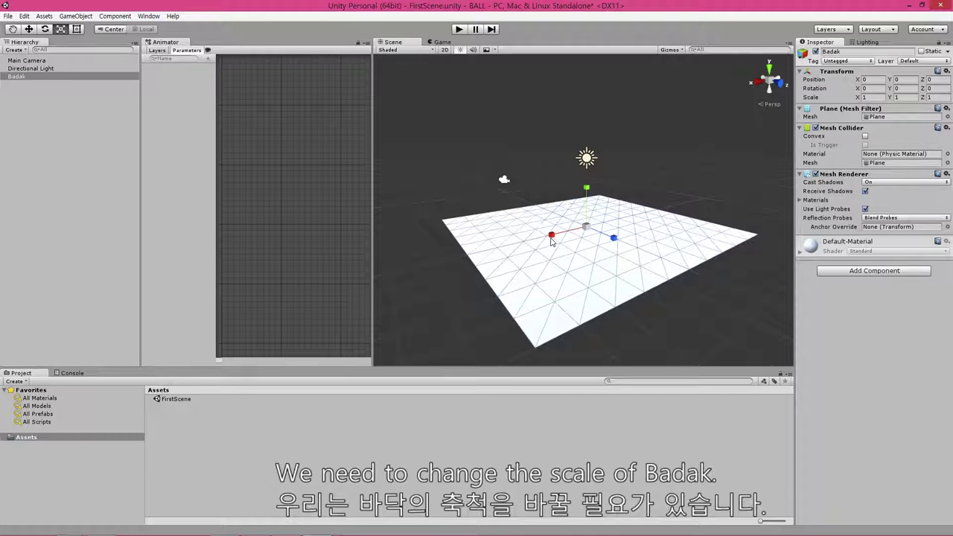
mouse_move(550, 234)
mouse_down()
mouse_move(535, 243)
mouse_move(551, 235)
mouse_up()
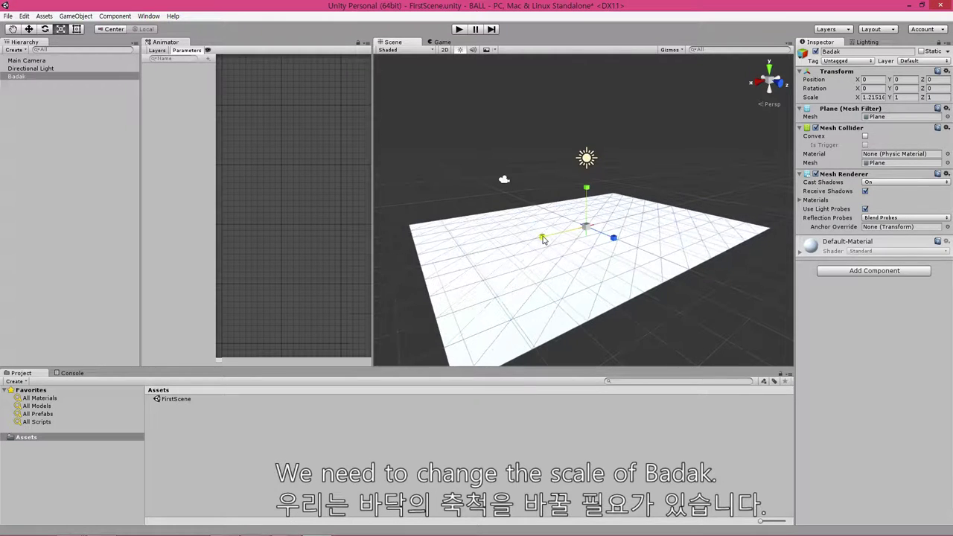
drag(613, 238, 632, 248)
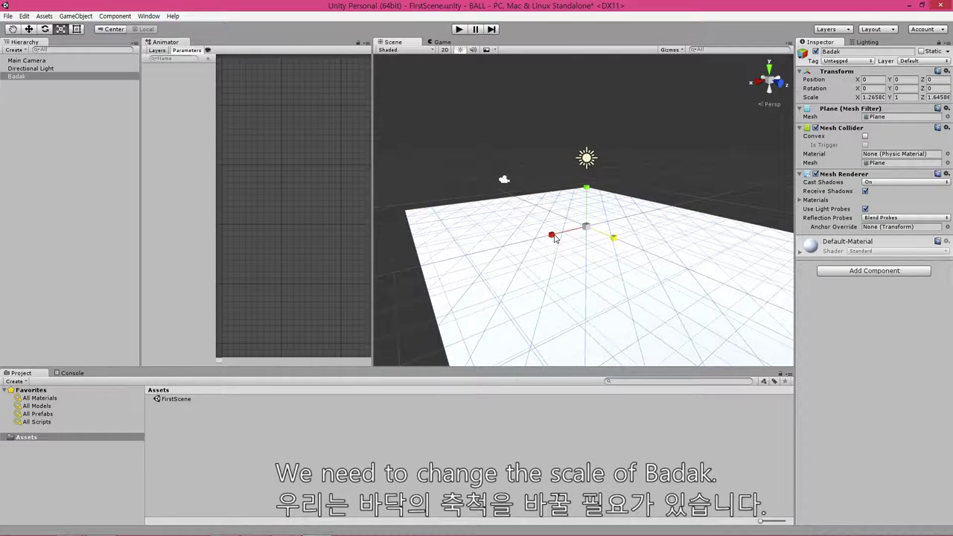
drag(551, 235, 541, 239)
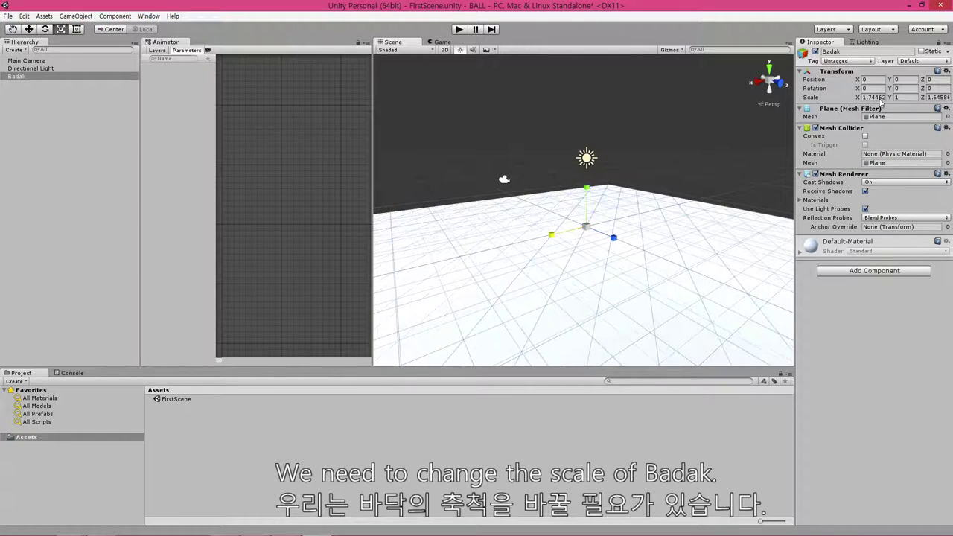
click(873, 97)
text(2)
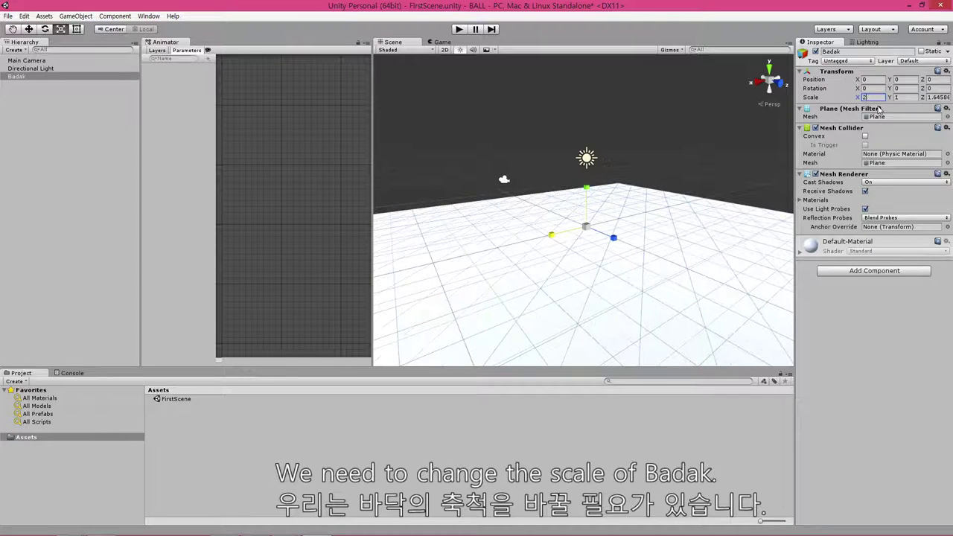
click(930, 96)
text(2)
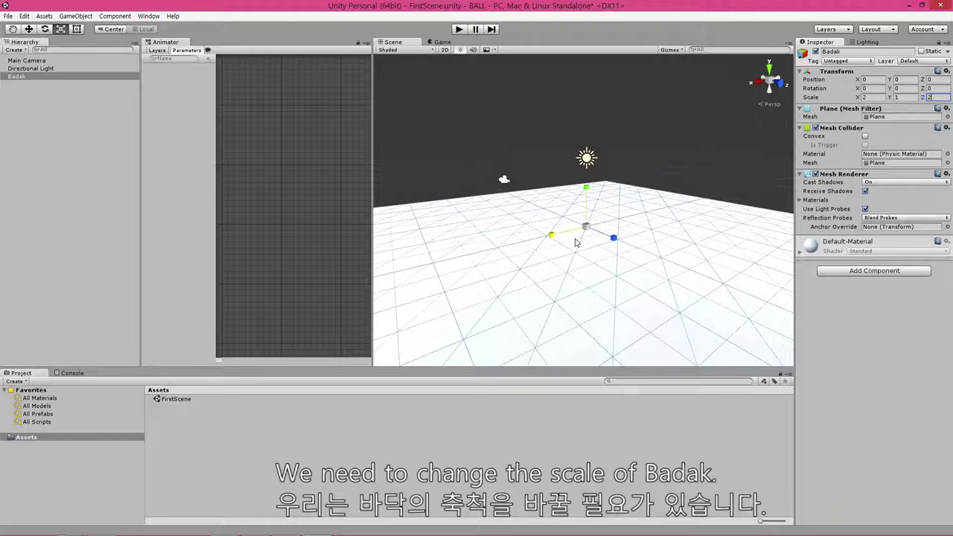
middle_drag(573, 234, 575, 237)
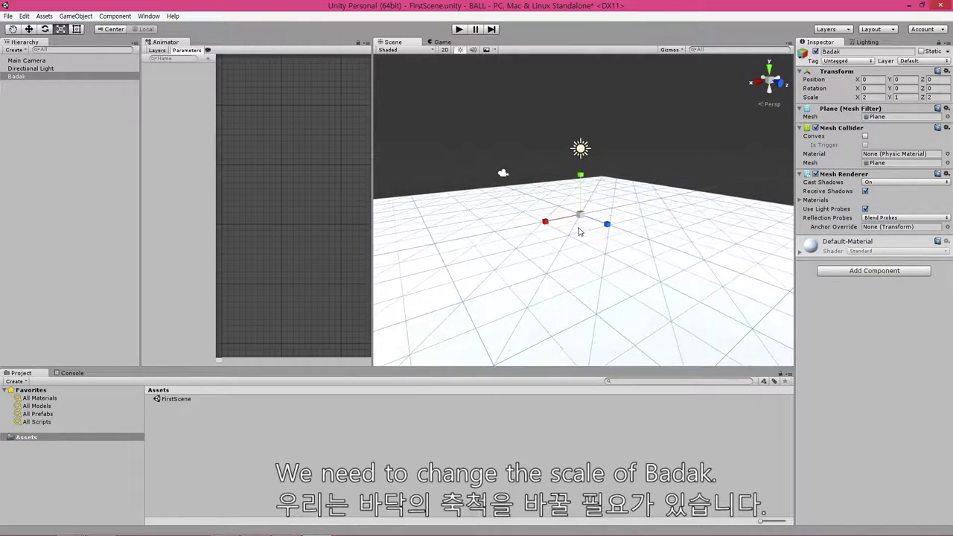
scroll(578, 233, down, 5)
scroll(579, 232, down, 3)
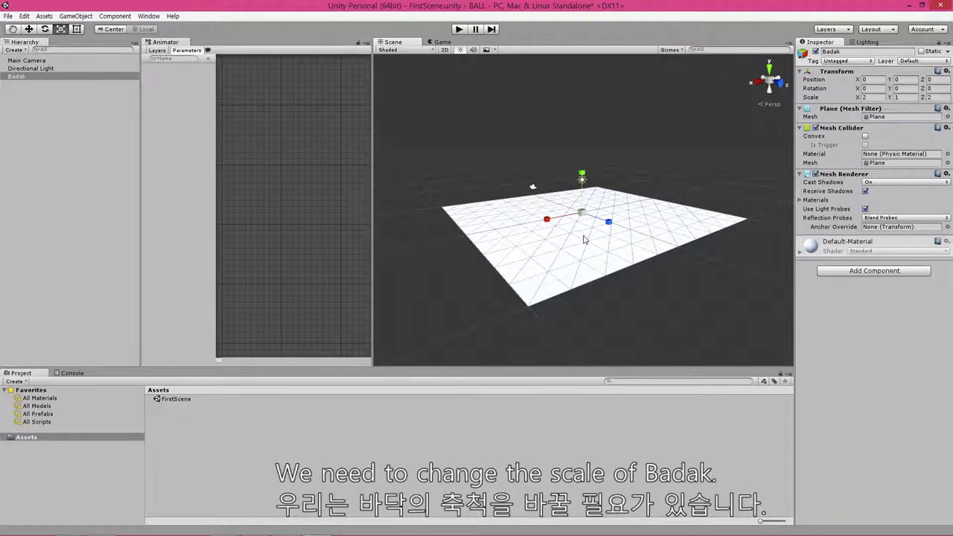
alt+drag(585, 242, 583, 243)
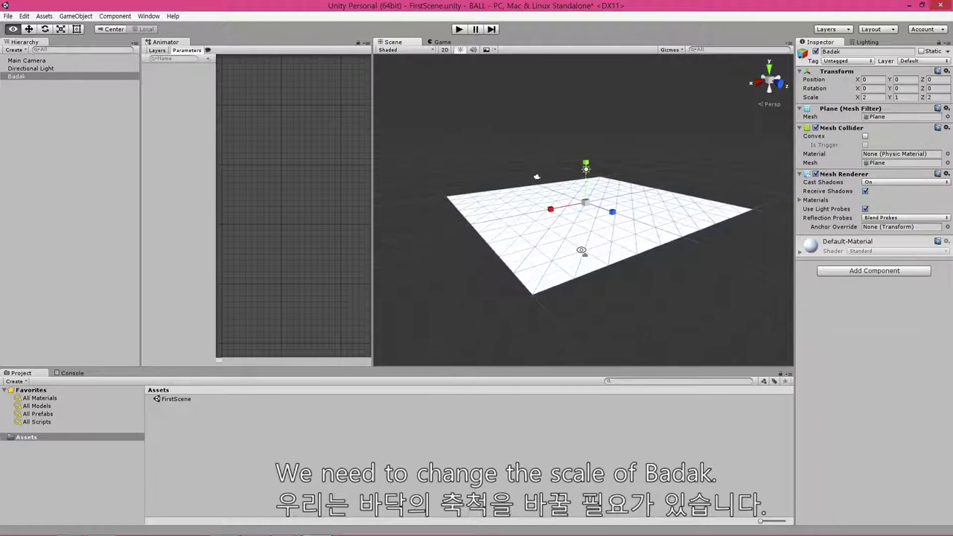
middle_drag(580, 251, 583, 229)
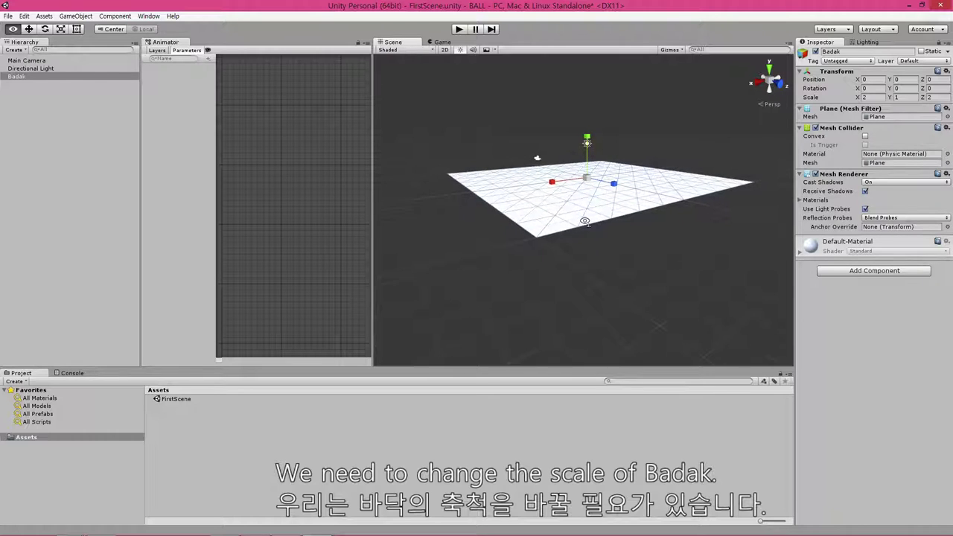
alt+drag(583, 229, 585, 233)
mouse_move(585, 232)
middle_down()
mouse_move(598, 136)
mouse_move(588, 254)
middle_up()
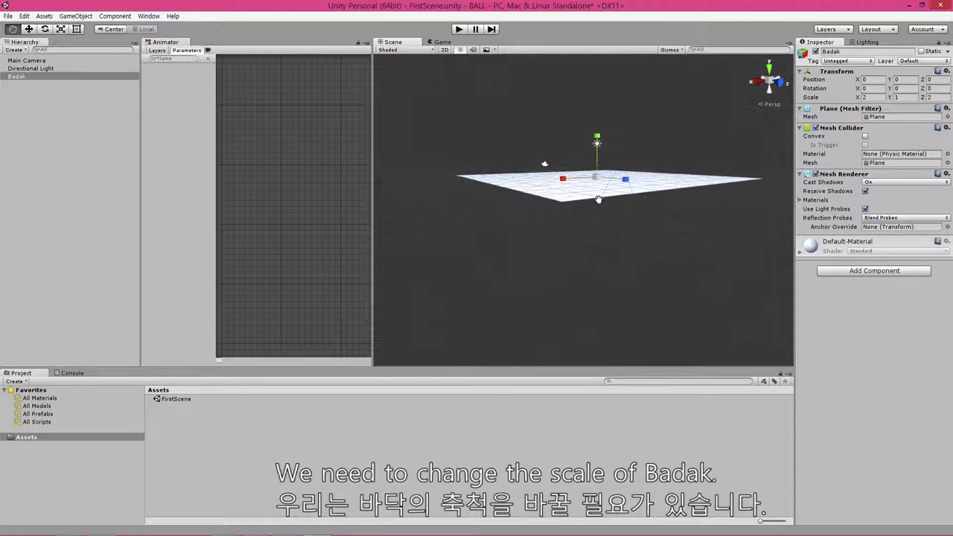
key(r)
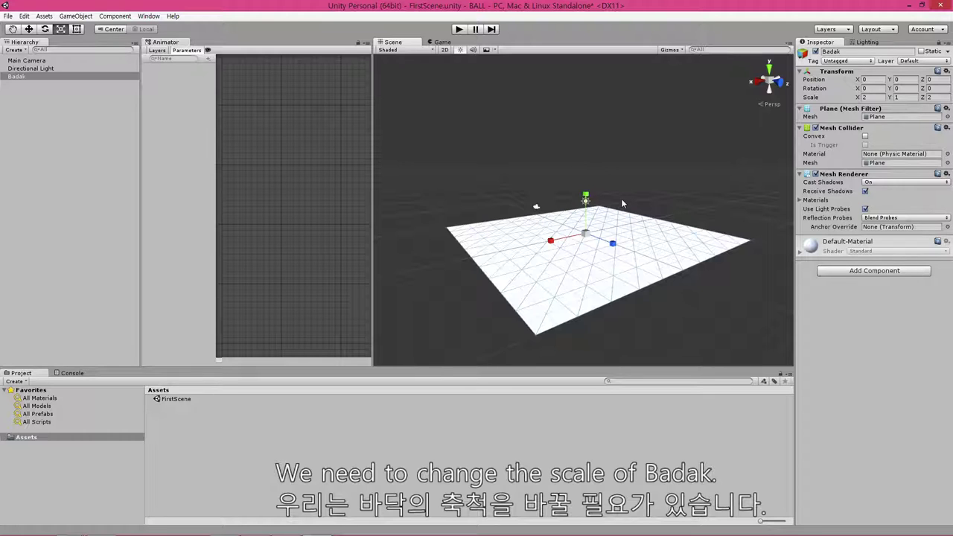
scroll(573, 216, up, 3)
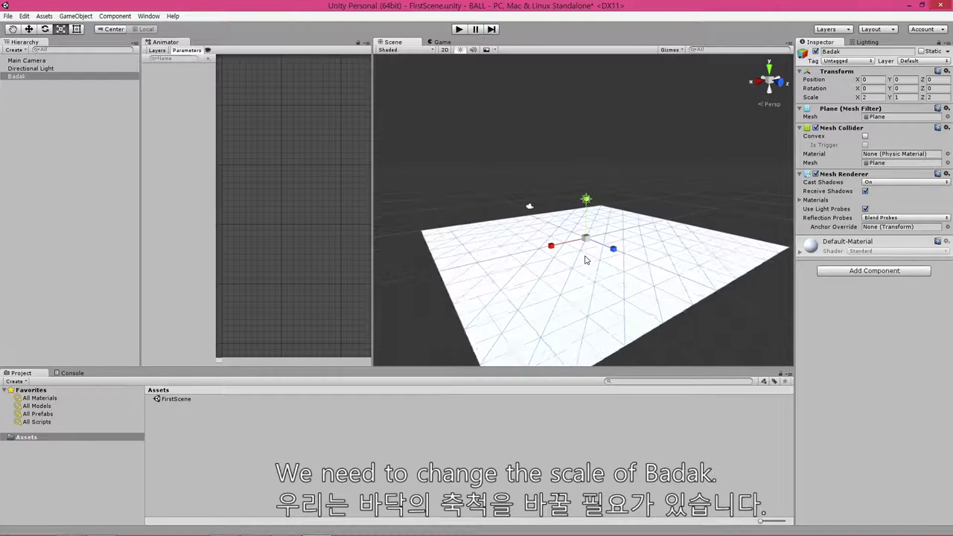
mouse_move(573, 244)
middle_down()
mouse_move(575, 207)
mouse_move(579, 216)
mouse_move(601, 194)
mouse_move(598, 212)
middle_up()
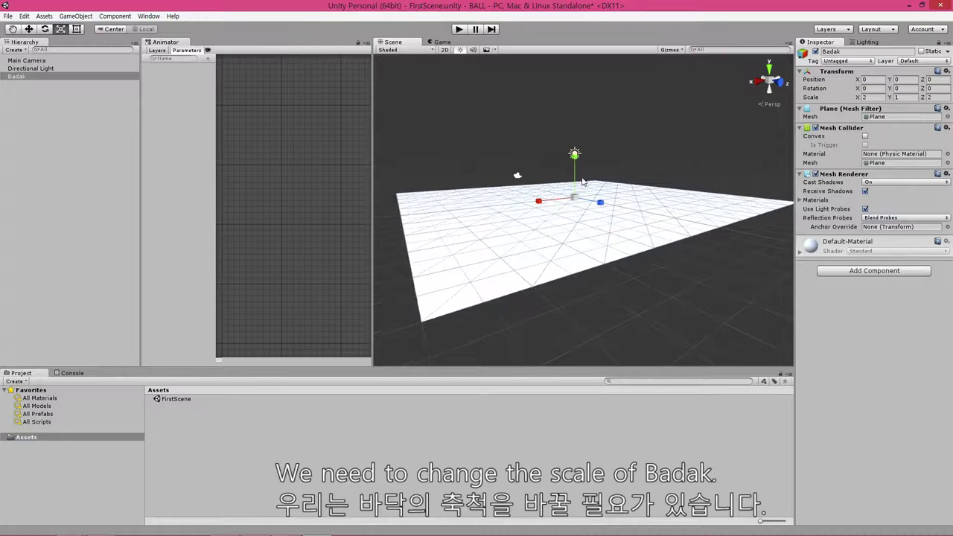
drag(574, 157, 581, 227)
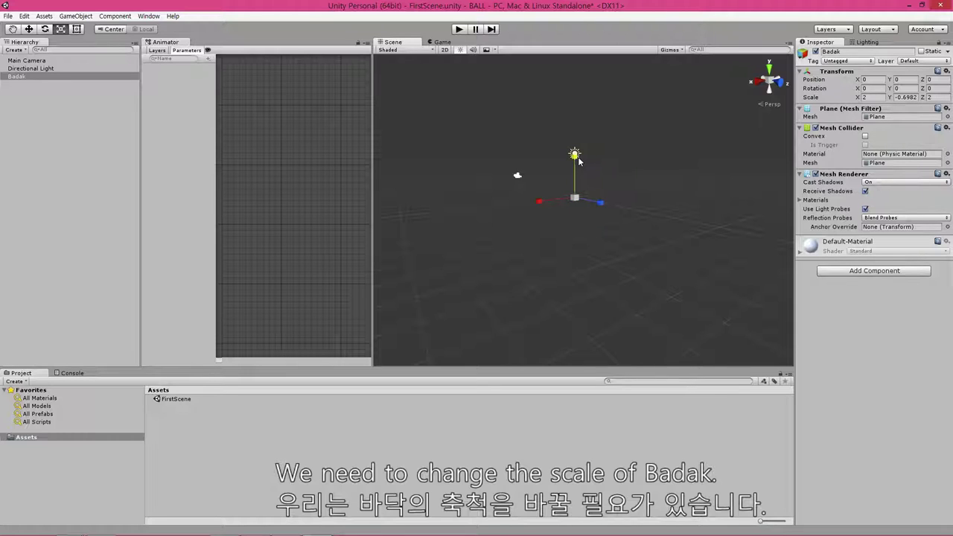
drag(577, 159, 578, 216)
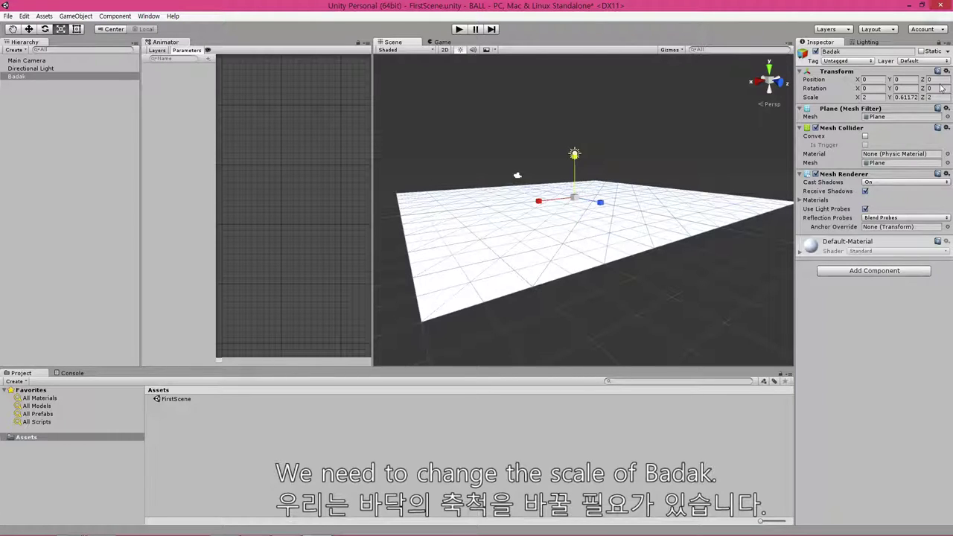
click(904, 97)
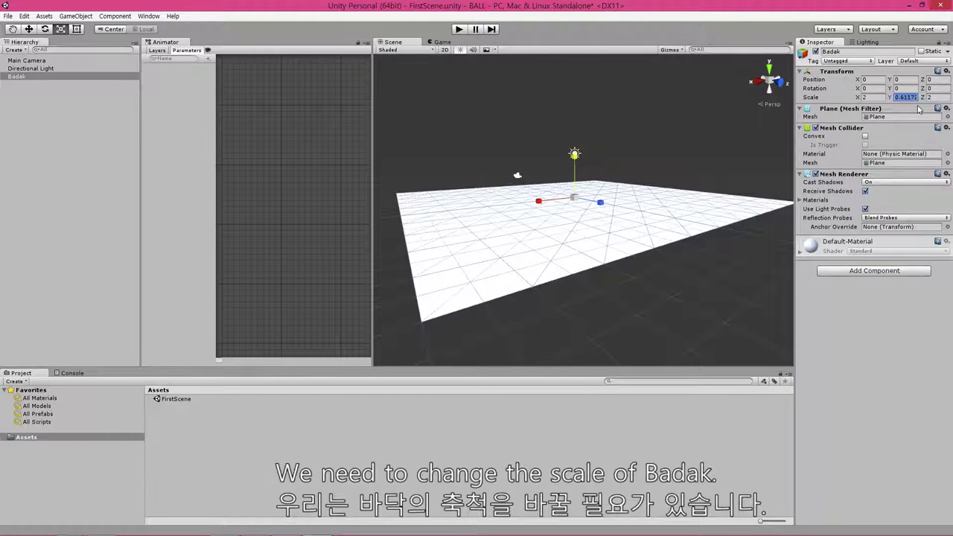
text(1)
click(604, 124)
scroll(568, 169, up, 3)
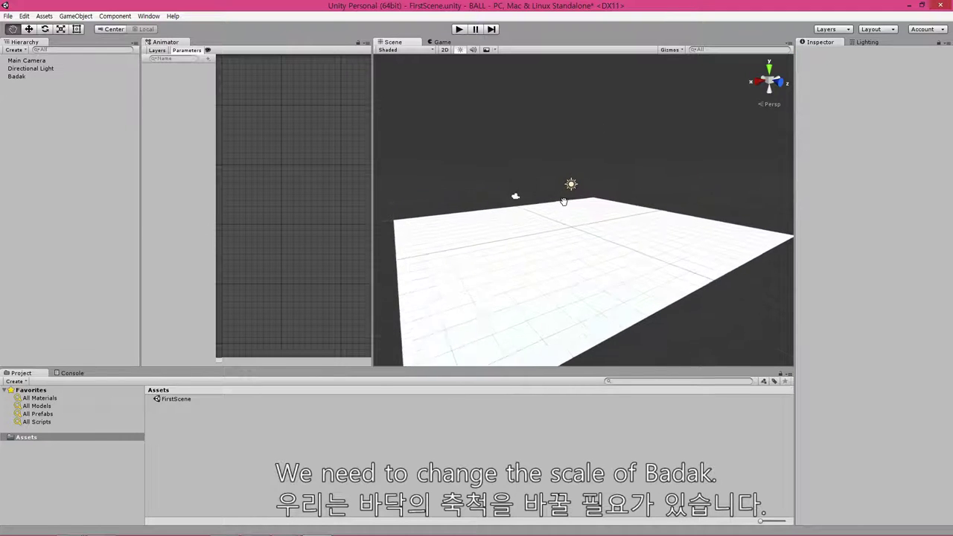
scroll(585, 235, down, 3)
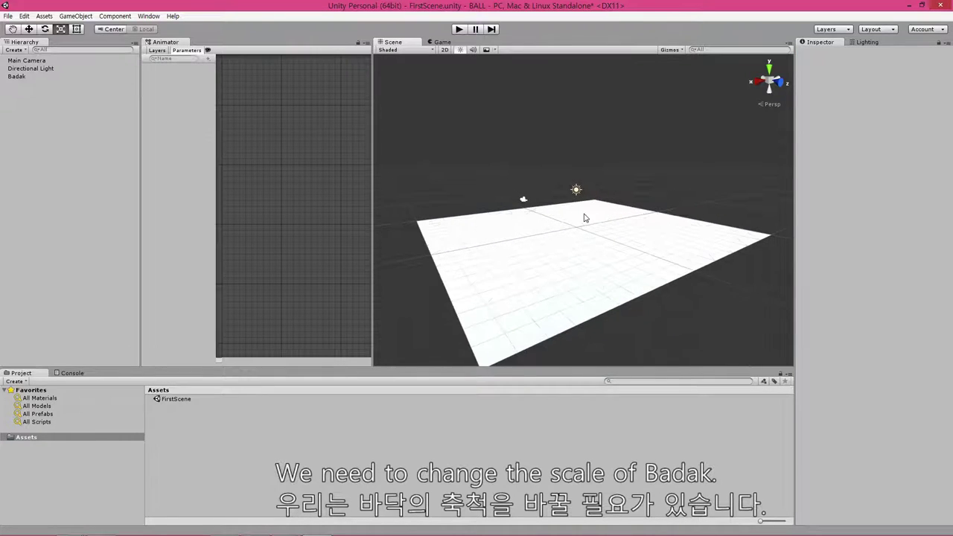
click(596, 229)
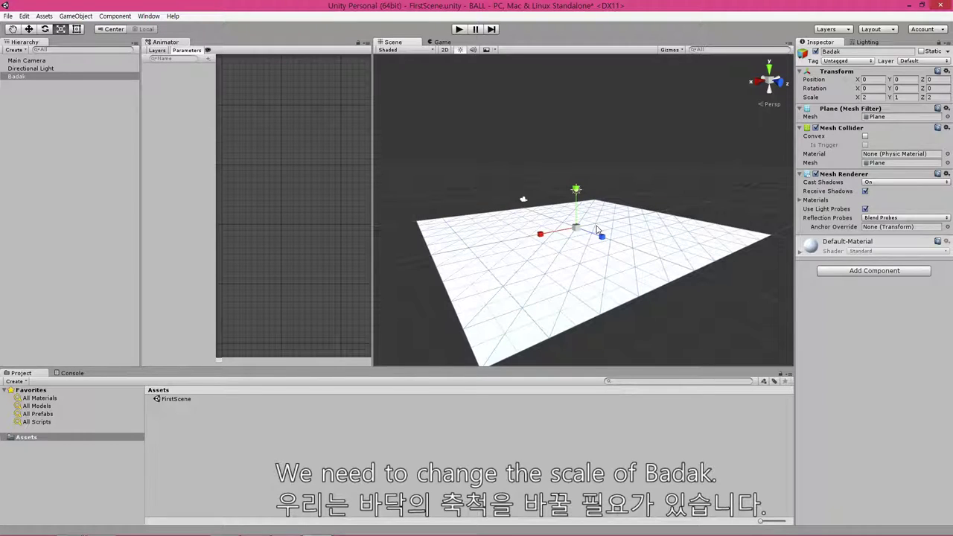
click(439, 350)
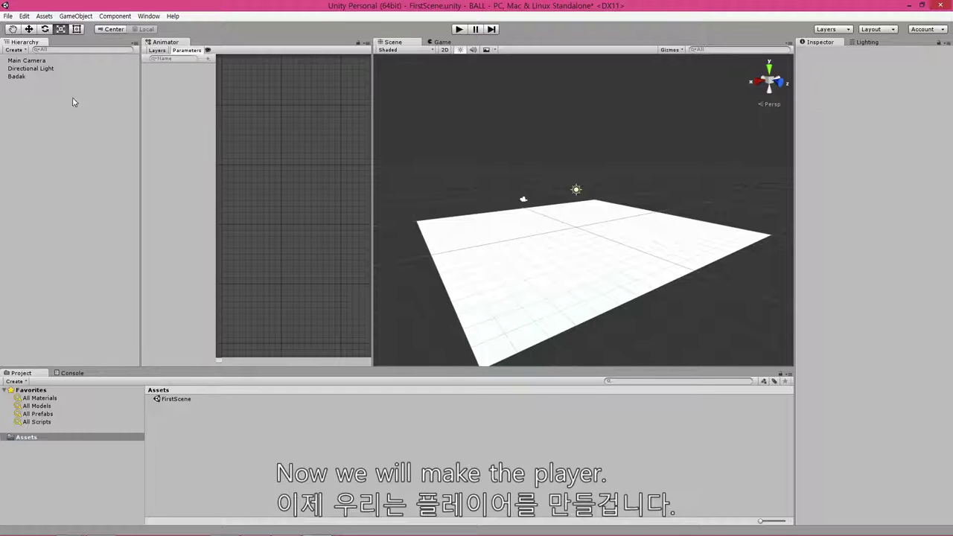
Add a Sphere 3D object to the scene from the Hierarchy.
click(75, 15)
mouse_move(131, 50)
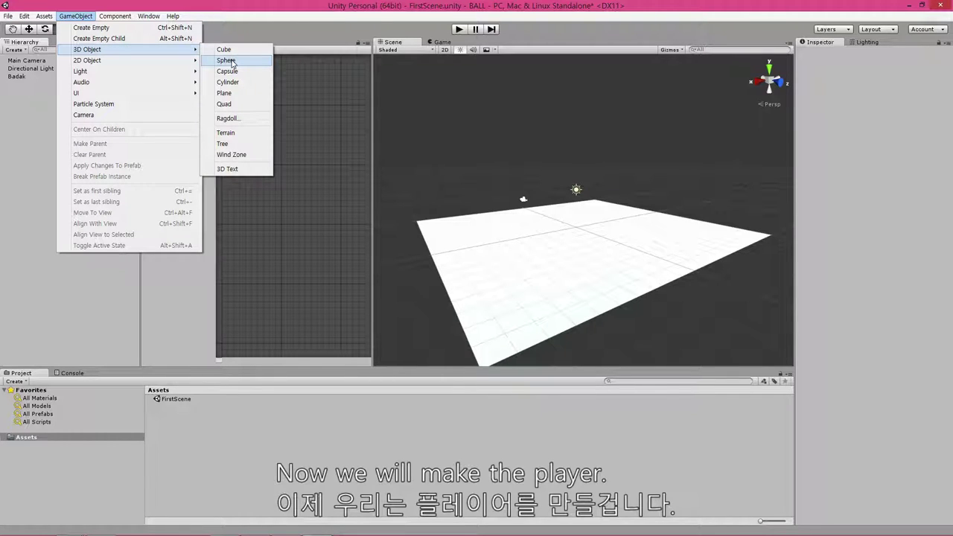
right_click(14, 108)
right_click(14, 108)
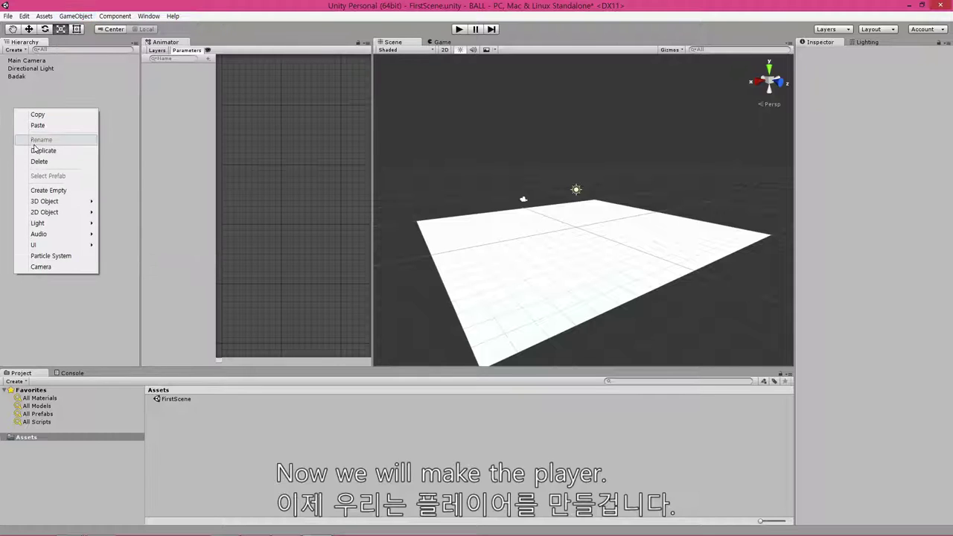
mouse_move(60, 202)
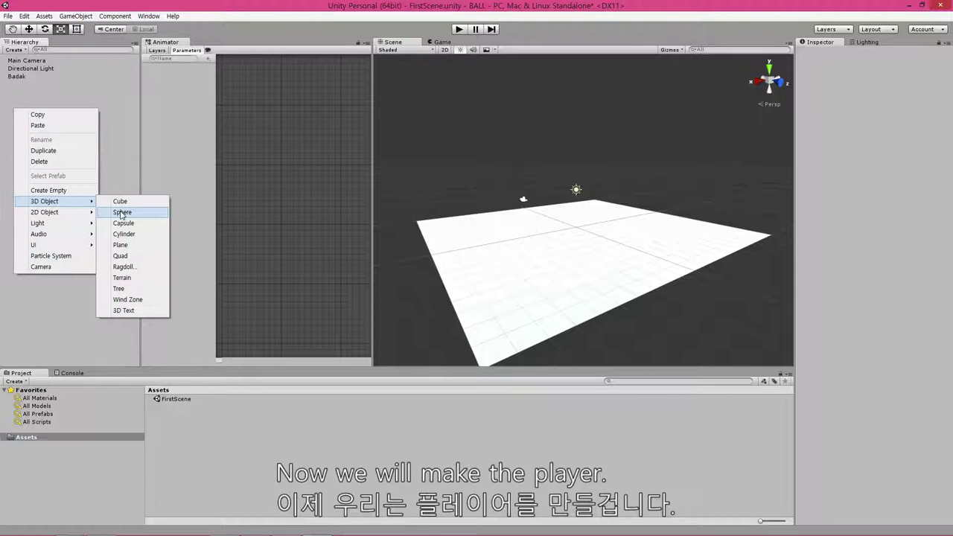
click(122, 214)
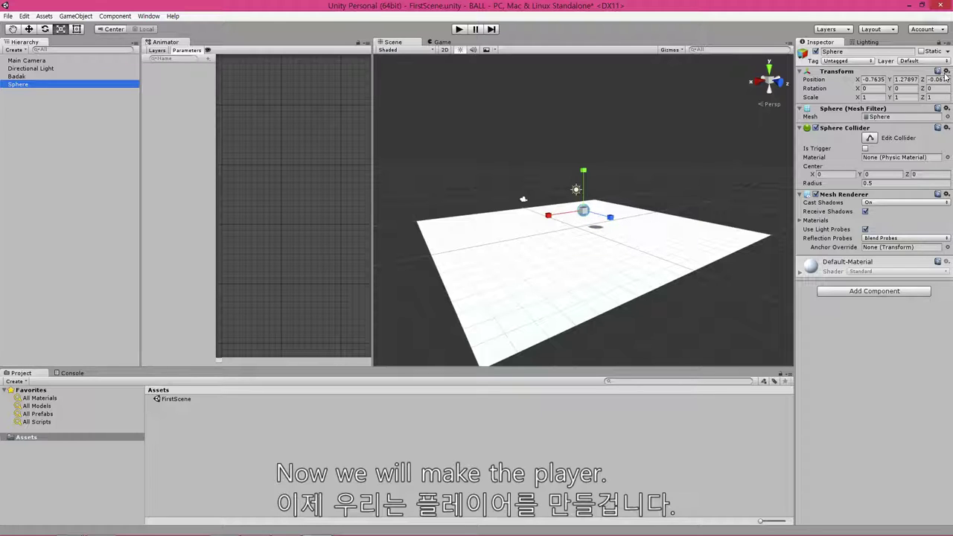
Reset the Sphere's transform to position 0, 0, 0 and select it.
click(946, 71)
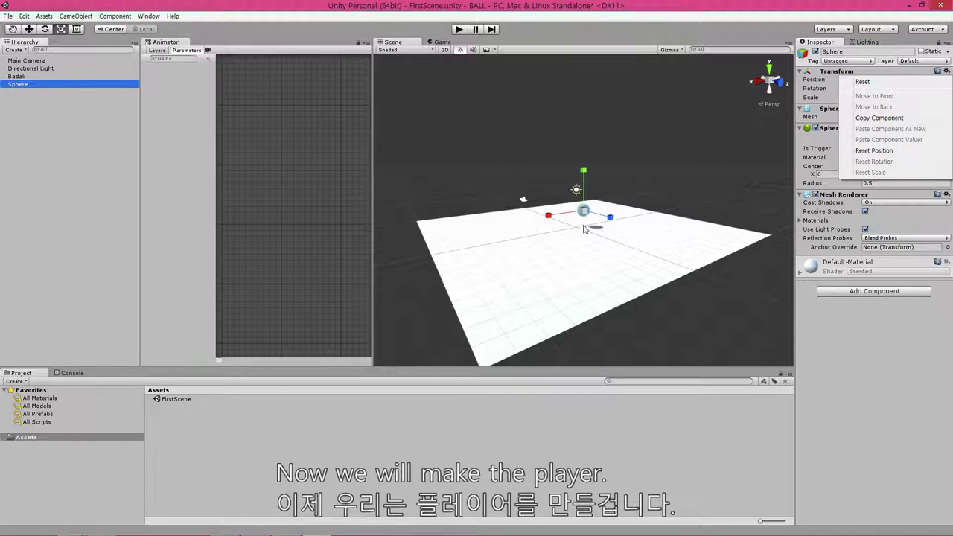
click(870, 86)
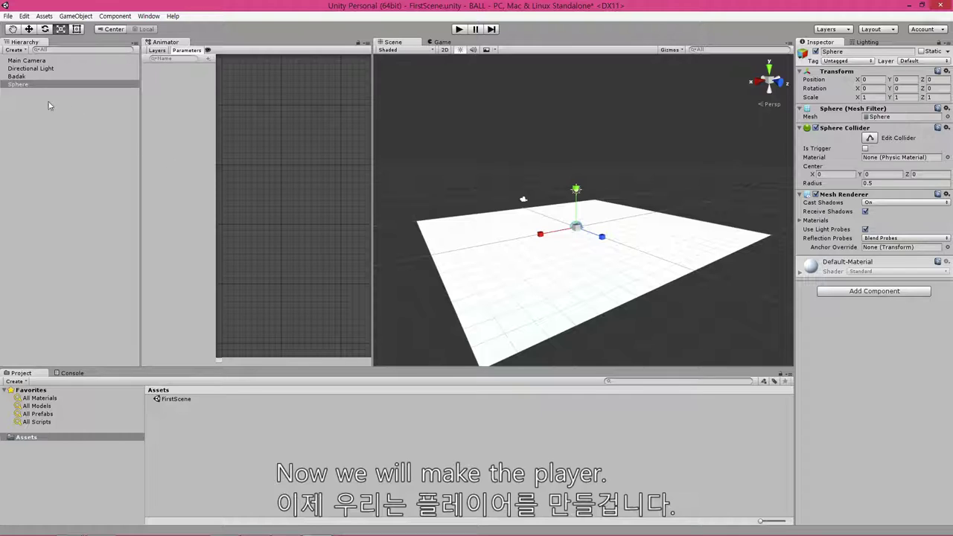
click(21, 86)
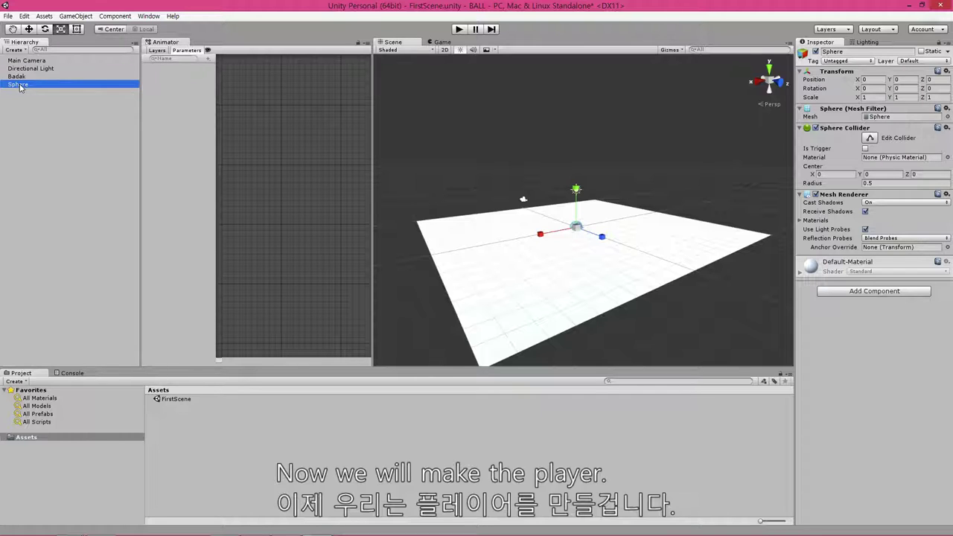
Rename the Sphere to Player in the Hierarchy.
double_click(21, 87)
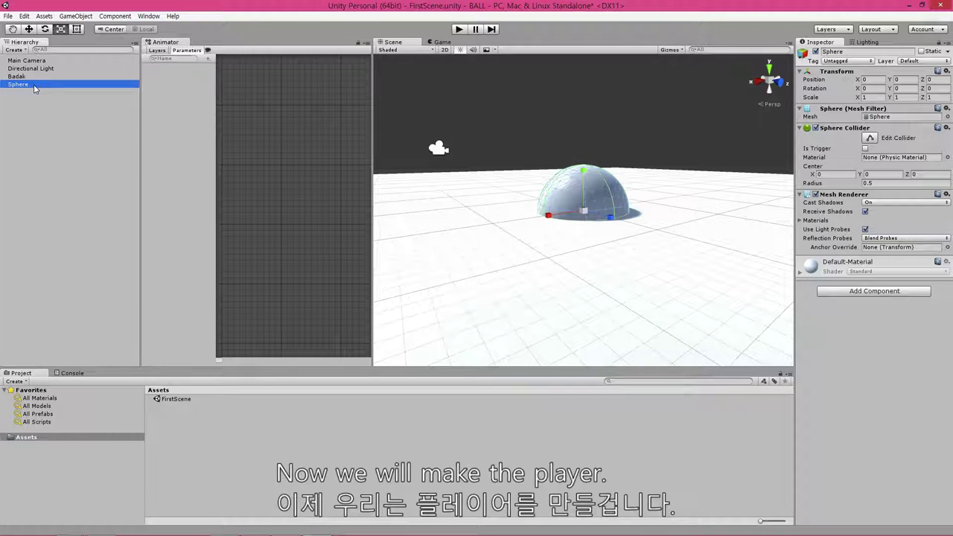
click(25, 88)
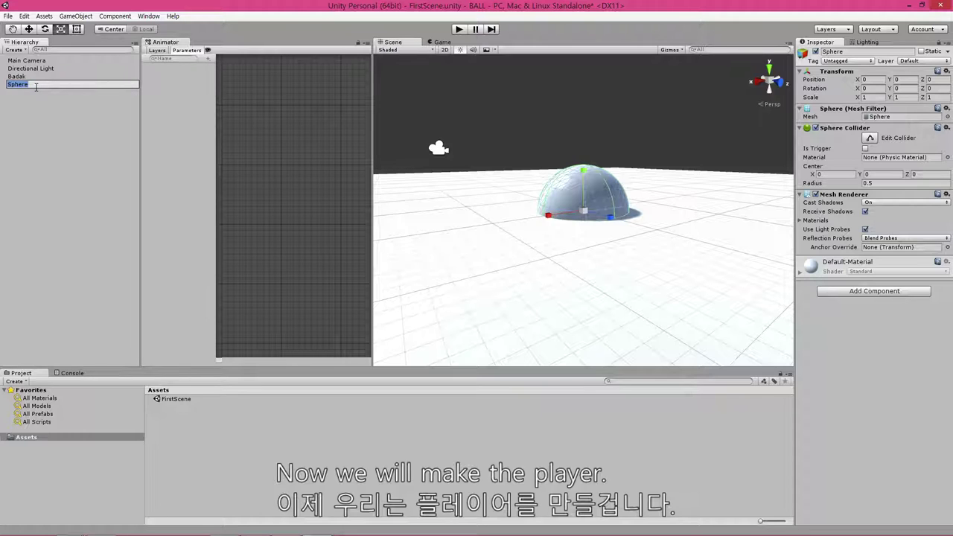
text(Player)
click(51, 124)
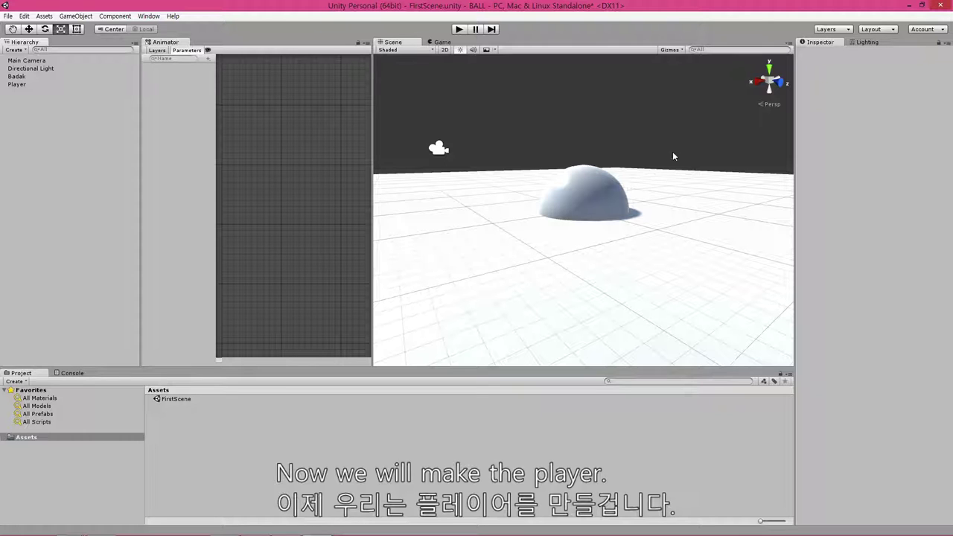
Select the Player sphere and zoom the scene view around it.
click(582, 189)
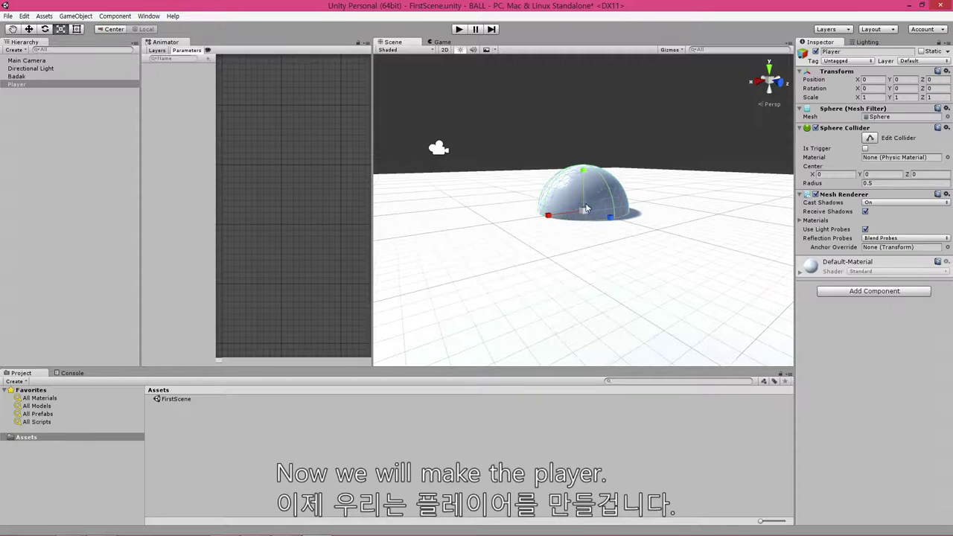
middle_drag(576, 168, 579, 199)
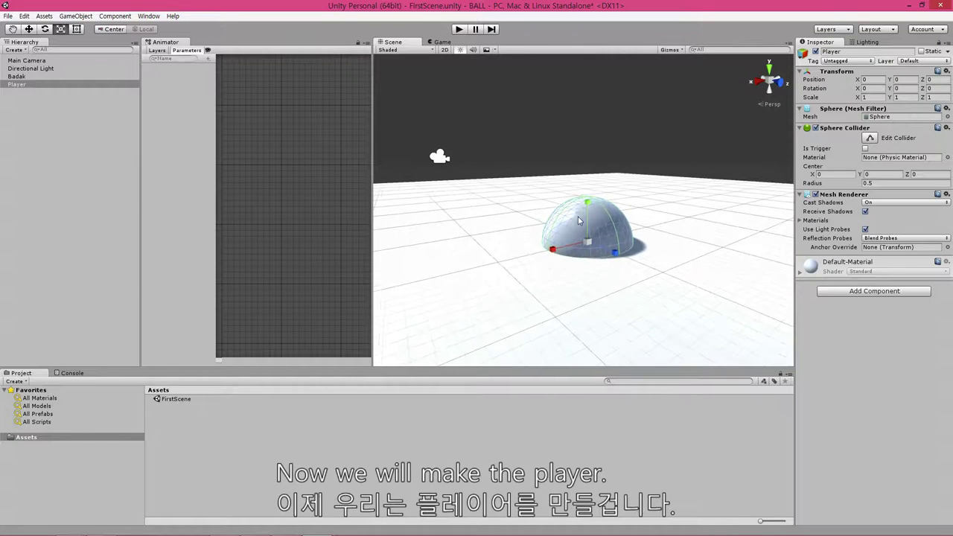
scroll(577, 216, down, 5)
scroll(580, 221, up, 2)
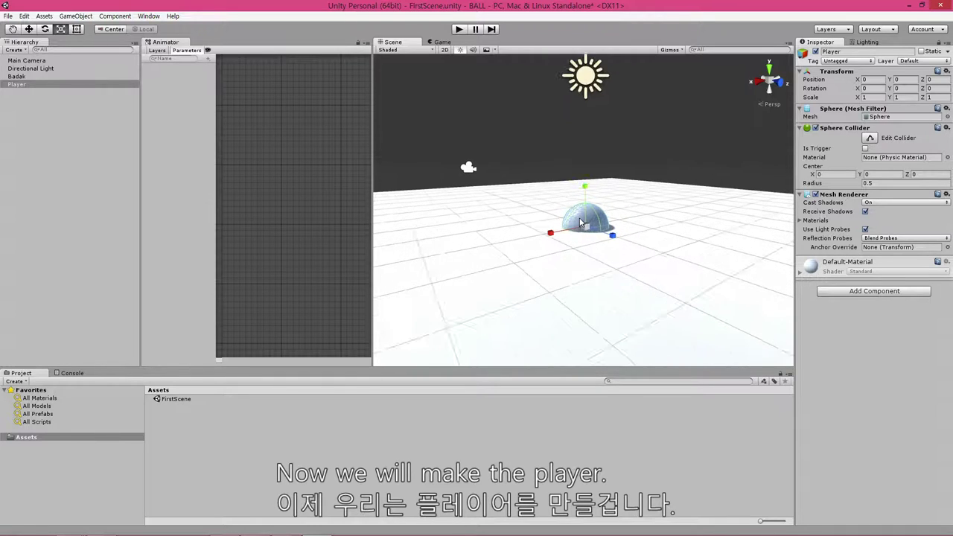
scroll(582, 222, up, 2)
scroll(584, 223, up, 1)
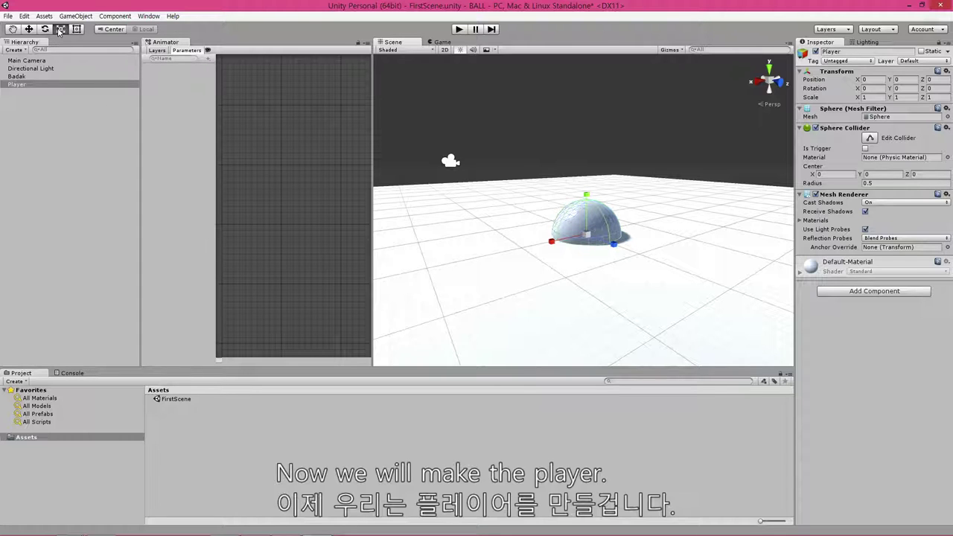
Raise the Player sphere to position Y 0.5 so it rests on the floor.
click(28, 31)
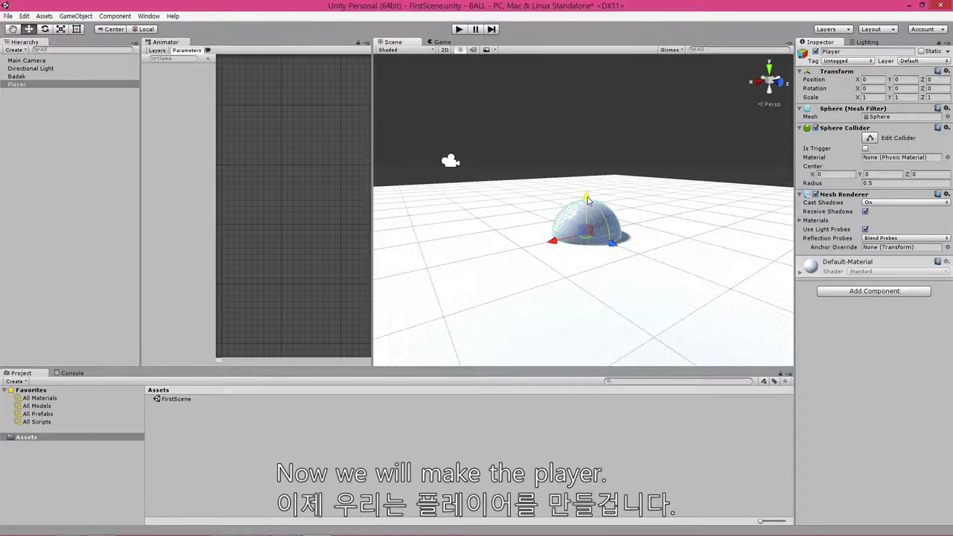
drag(587, 200, 588, 169)
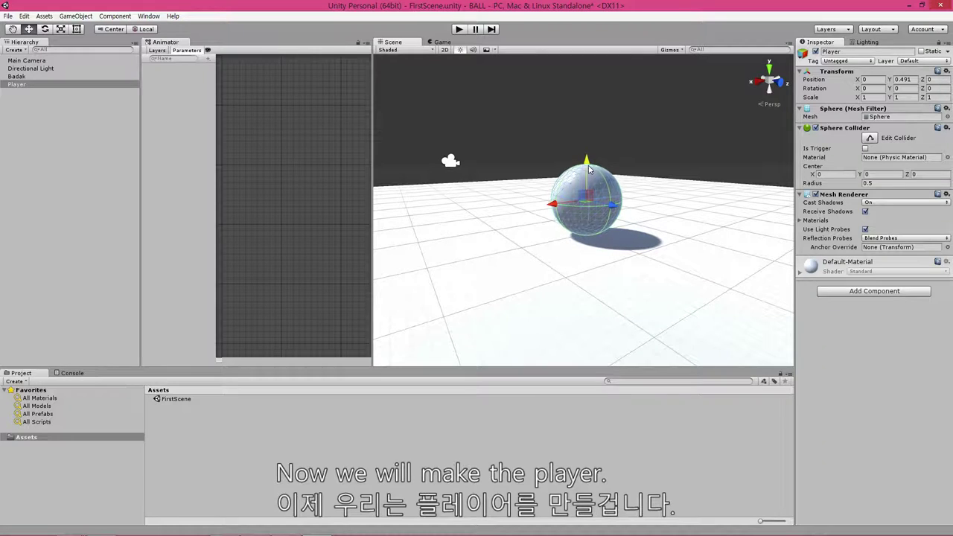
click(905, 79)
double_click(909, 79)
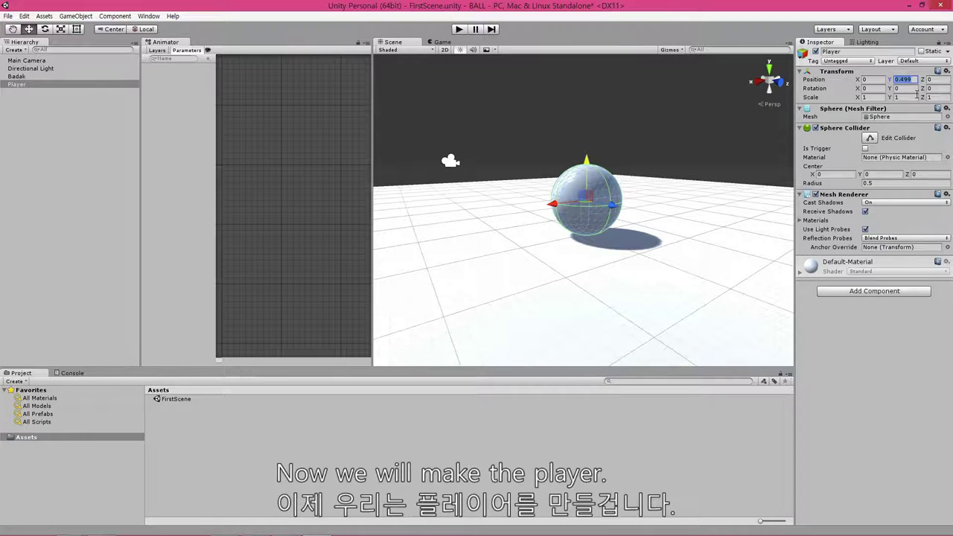
text(0)
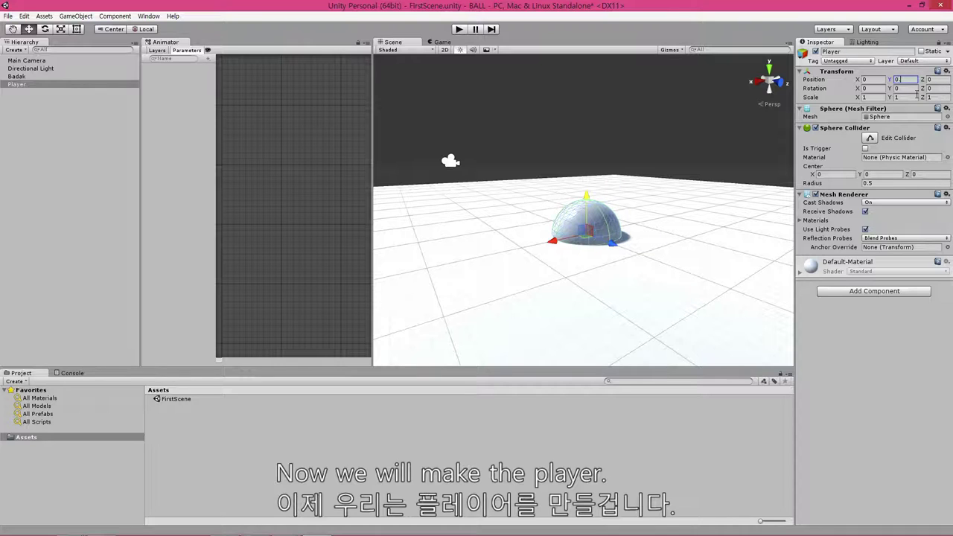
text(.5)
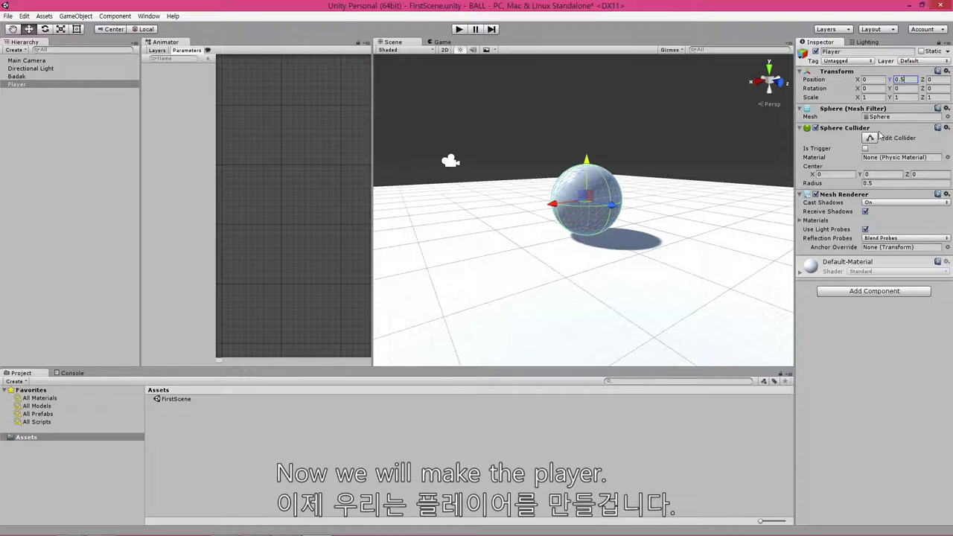
Deselect the Player and pull the scene view back to show the light.
click(594, 130)
middle_drag(604, 224, 599, 262)
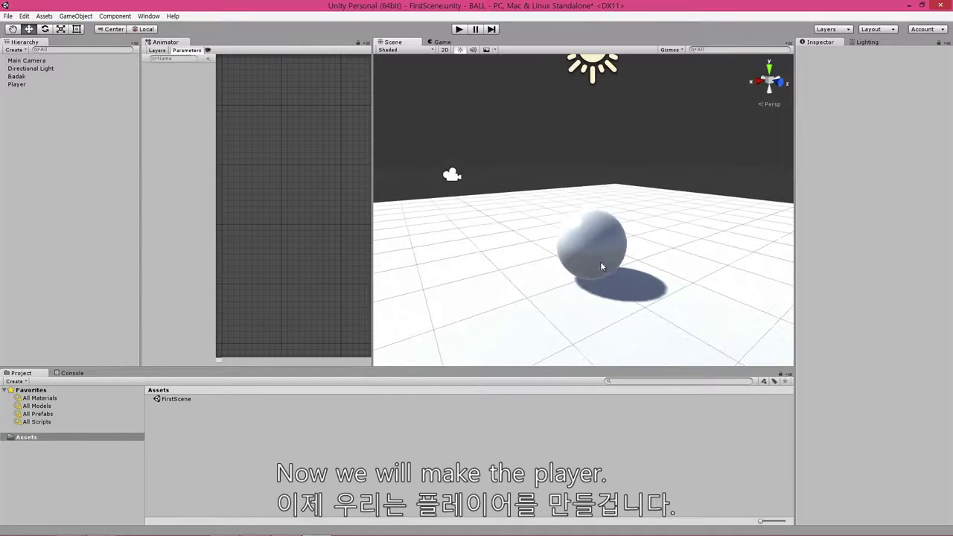
scroll(590, 239, down, 3)
middle_drag(576, 206, 585, 264)
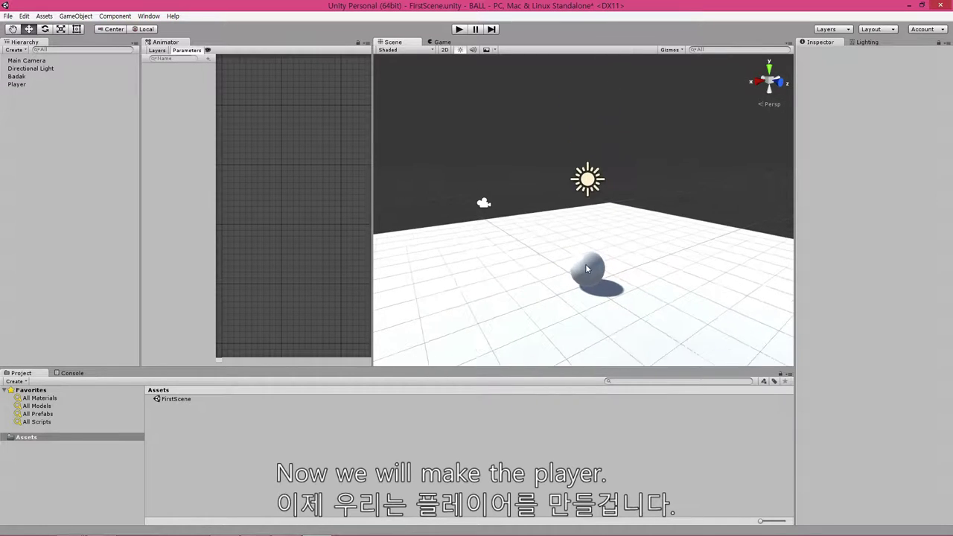
scroll(592, 246, down, 3)
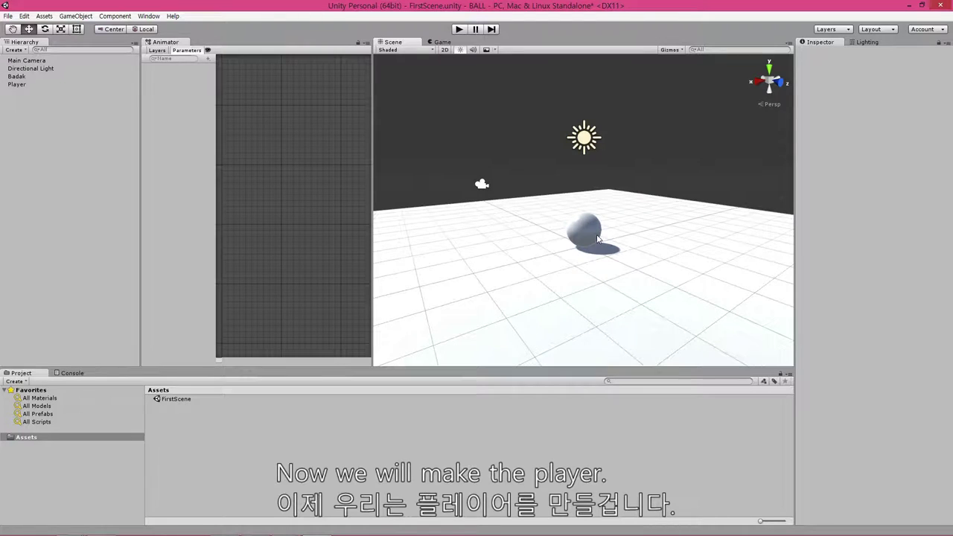
Save FirstScene with Ctrl+S.
key(ctrl+s)
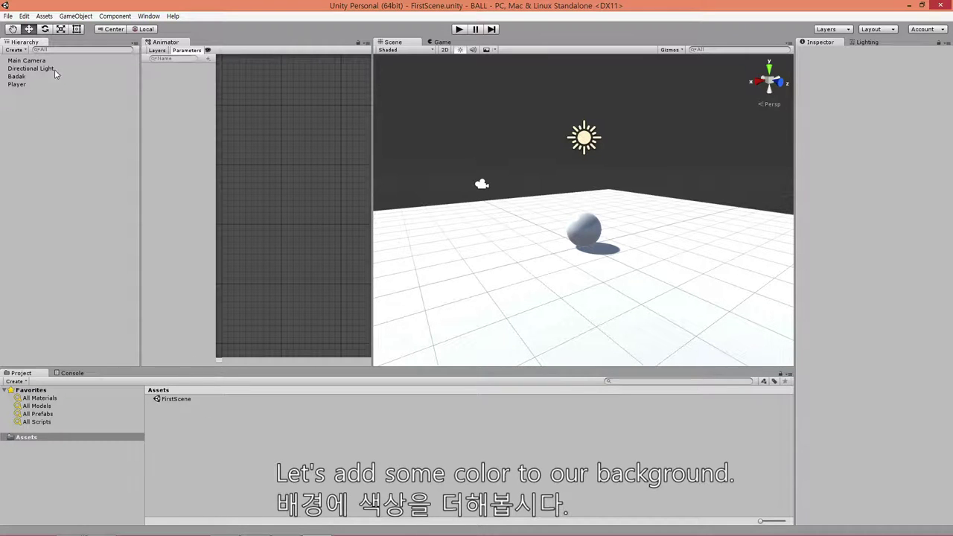
Create a new Material asset in the Assets folder.
right_click(178, 428)
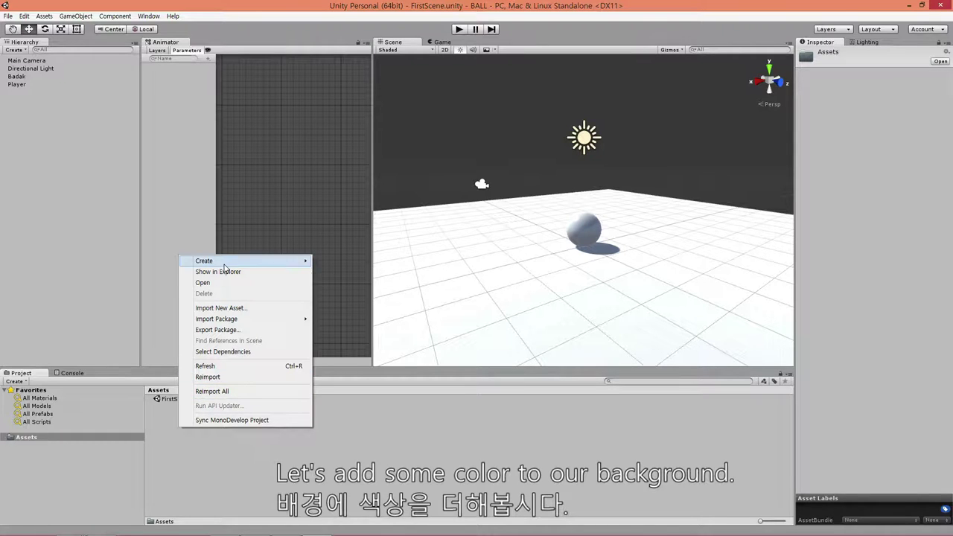
mouse_move(225, 264)
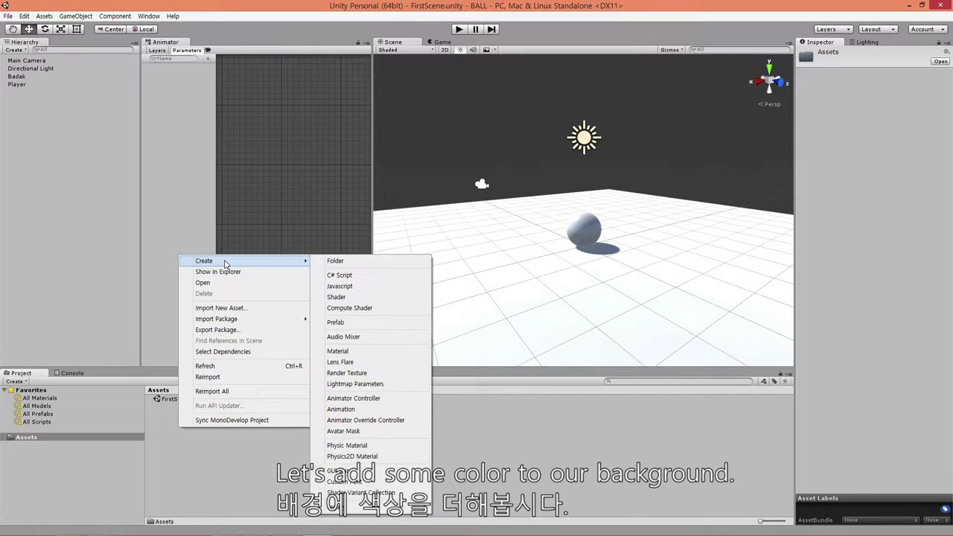
click(339, 351)
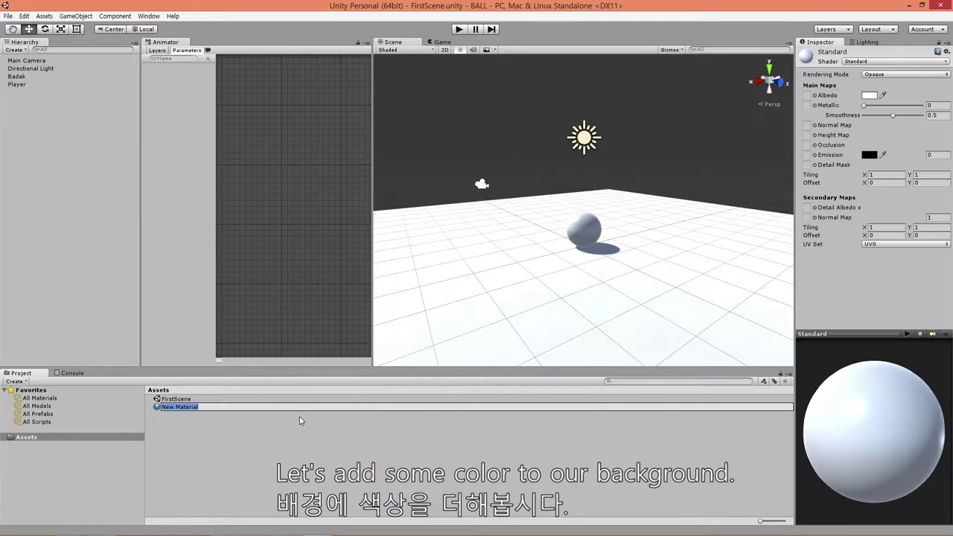
Name the new material Background Material.
click(208, 410)
drag(203, 408, 159, 409)
key(Right)
key(shift+Right)
key(shift+Right)
key(shift+Right)
text(Back)
text(grou)
text(nd)
key(Return)
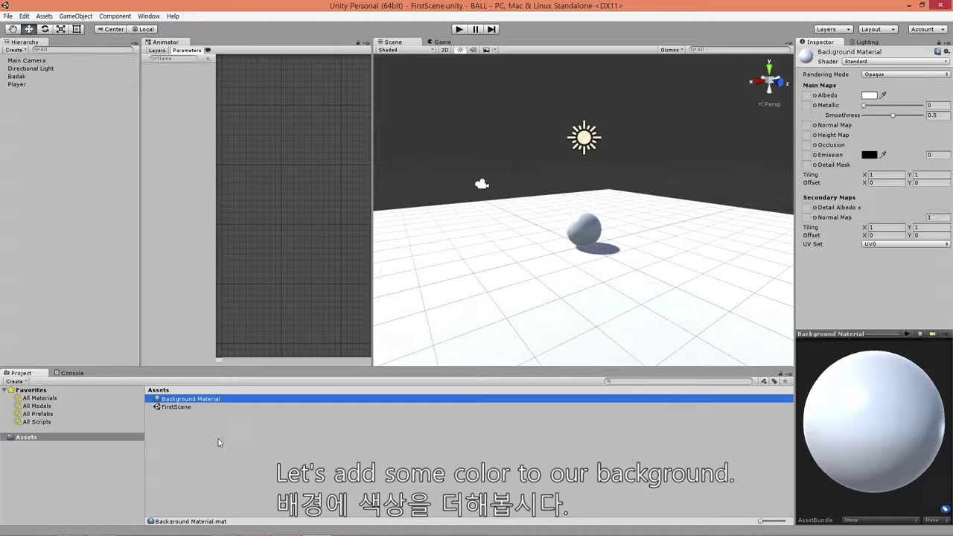
click(203, 400)
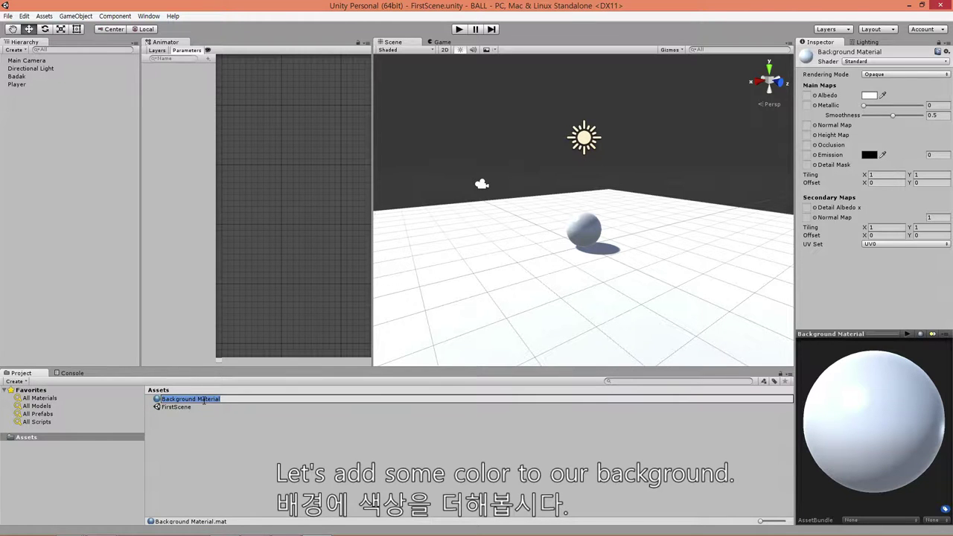
key(Return)
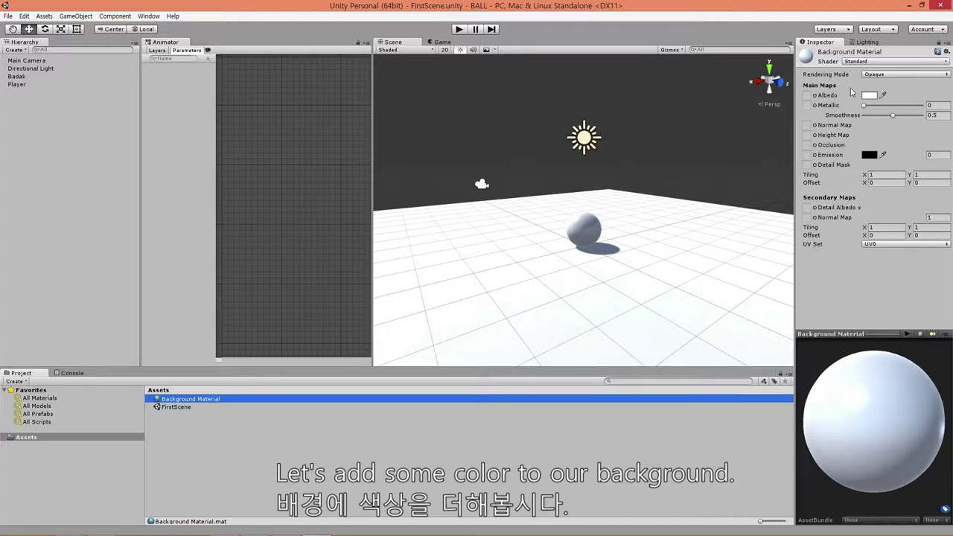
Change Background Material's albedo to red FF5A5A (255, 90, 90) and reselect it to refresh the preview.
click(870, 95)
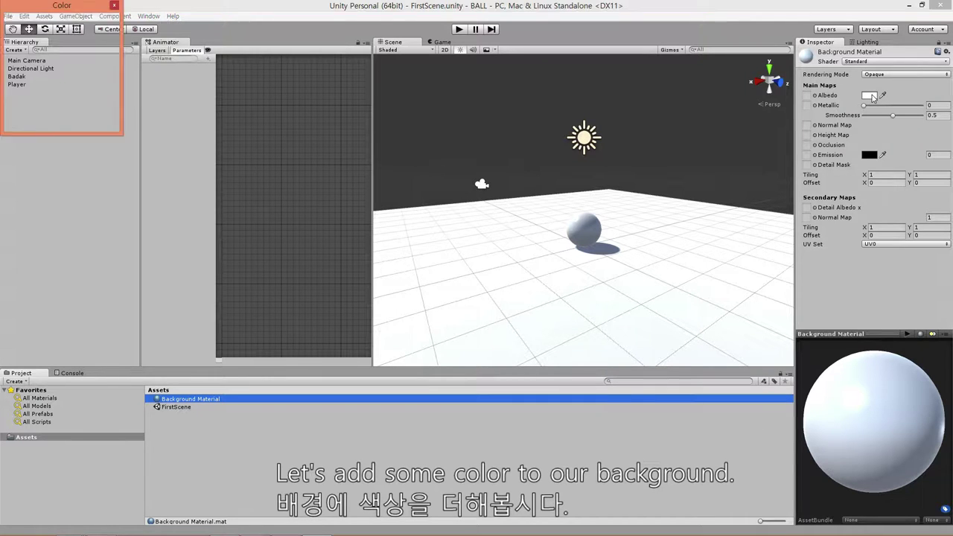
drag(81, 17, 151, 63)
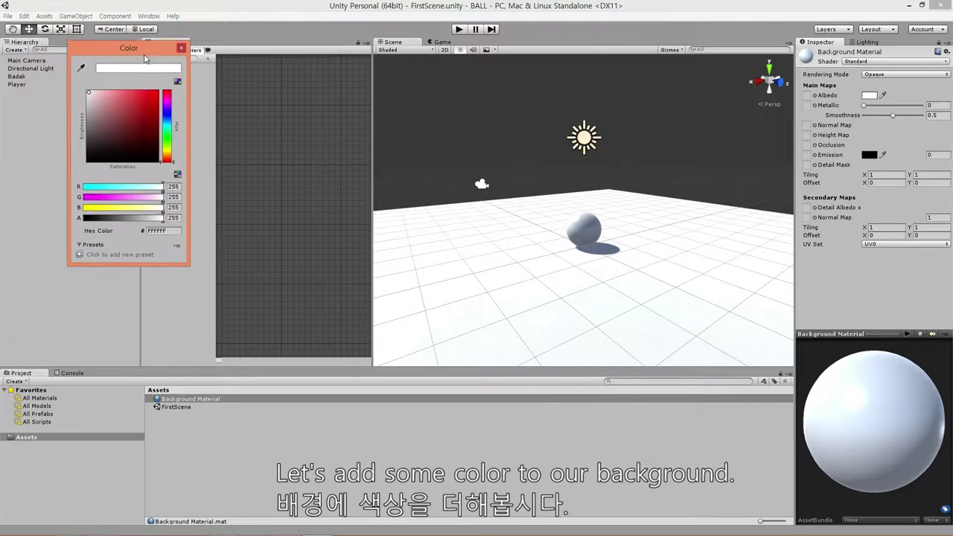
drag(128, 97, 137, 88)
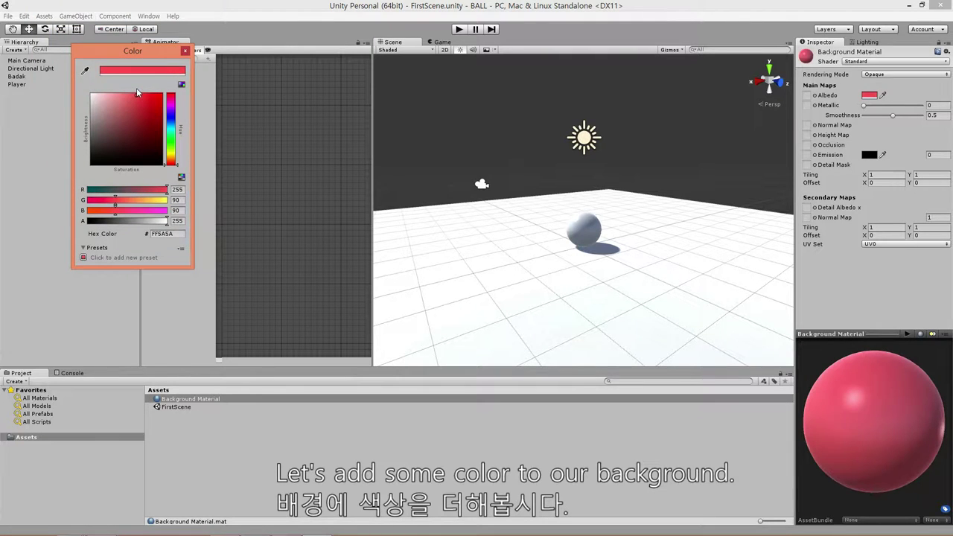
click(186, 52)
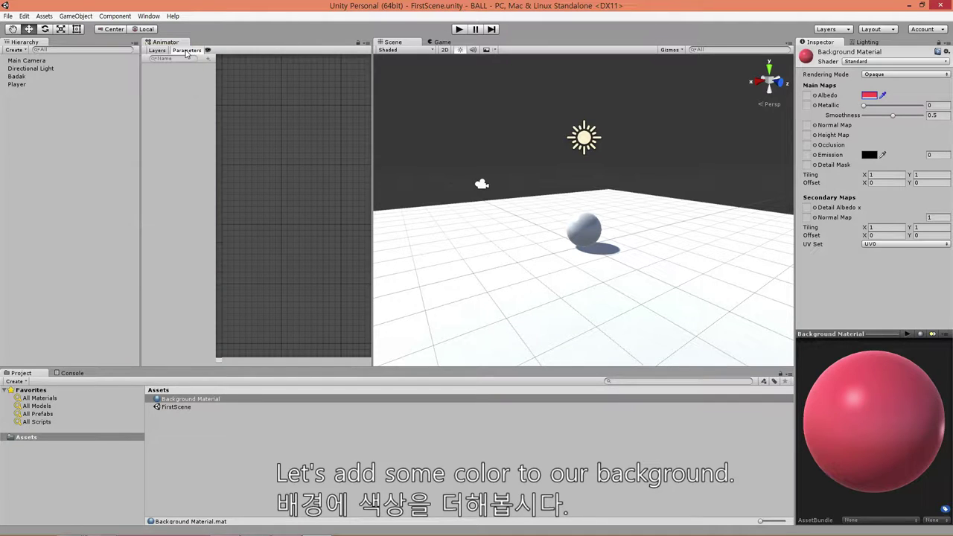
click(230, 426)
click(193, 400)
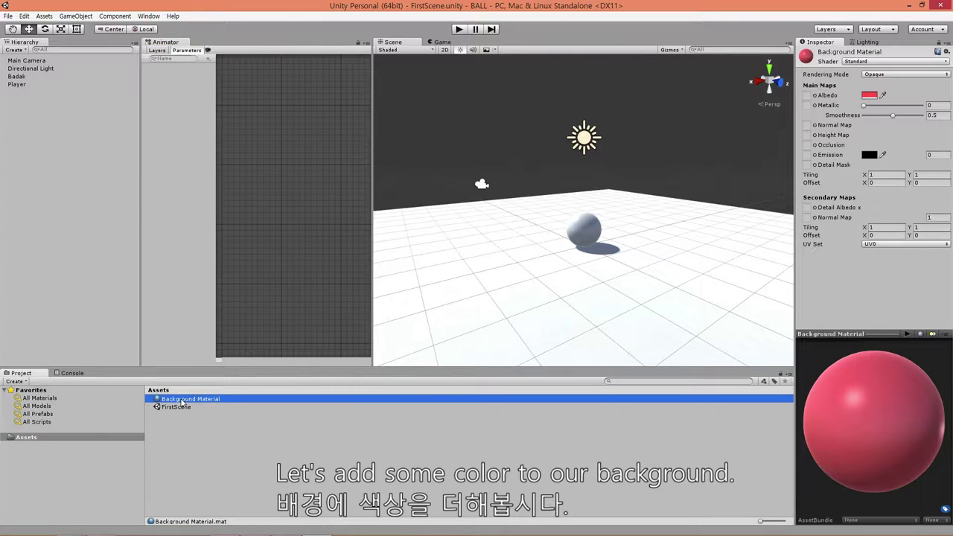
Apply Background Material to the Badak plane and select Badak to confirm the red floor.
drag(182, 402, 462, 301)
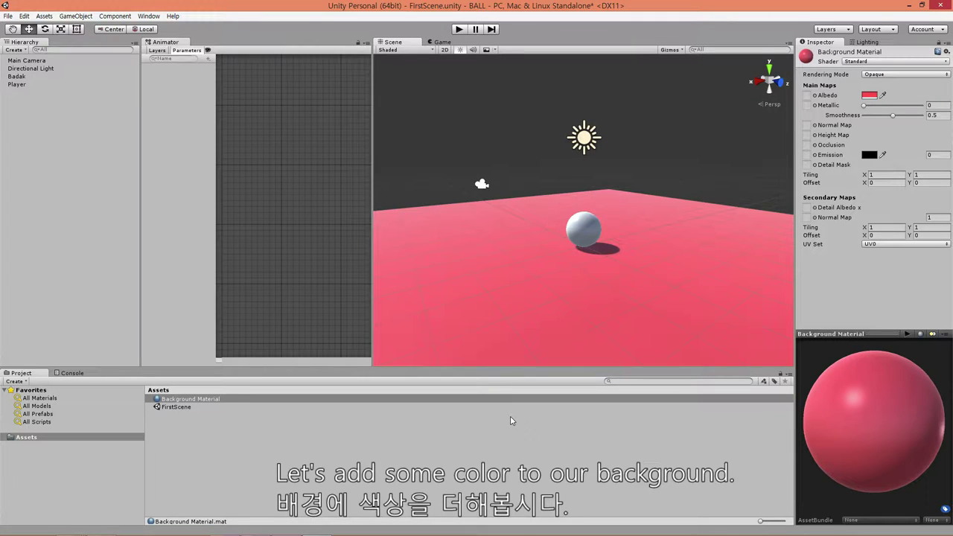
click(666, 270)
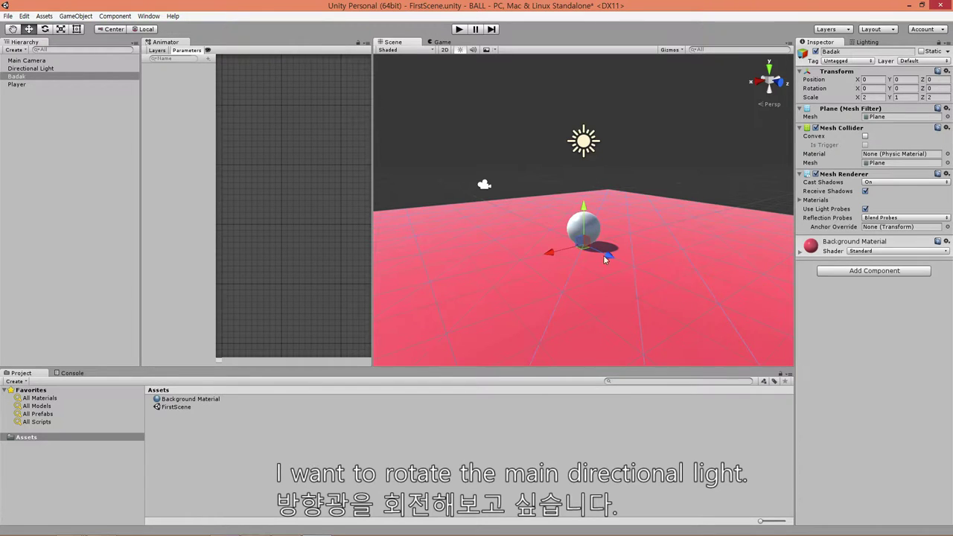
Set the Directional Light's Y rotation to -30.
click(587, 146)
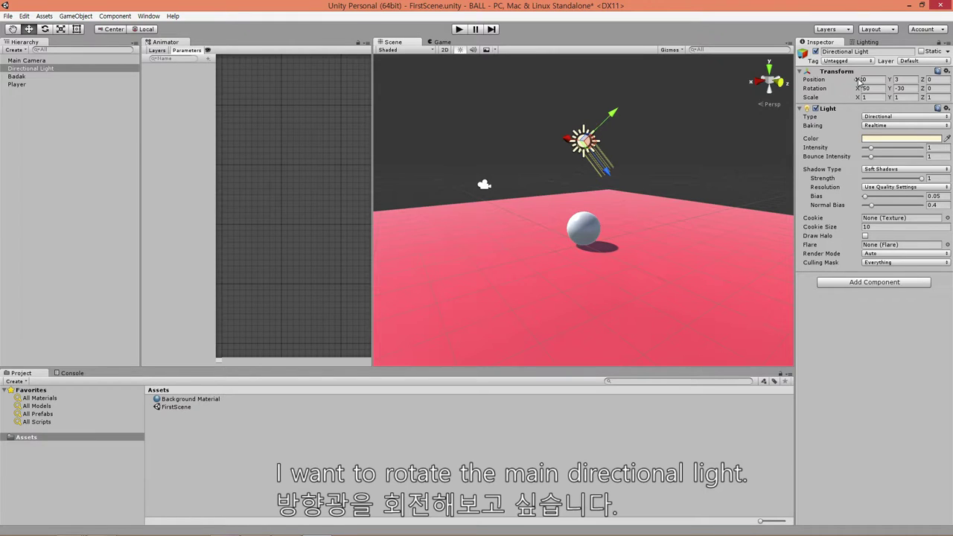
click(896, 88)
text(-)
Tilt the Directional Light to about 82 on X with the Rotate tool.
click(45, 30)
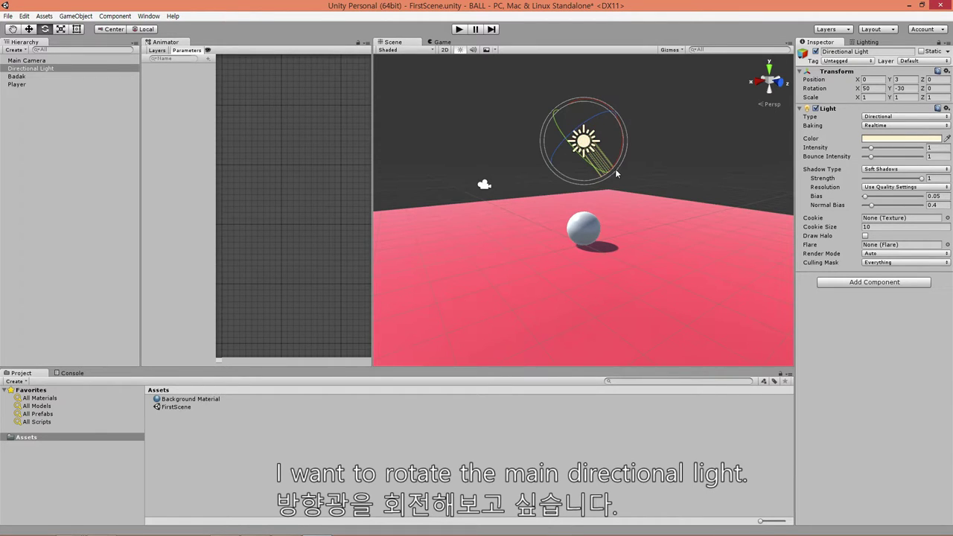
mouse_move(613, 168)
middle_down()
mouse_move(539, 211)
mouse_move(551, 195)
middle_up()
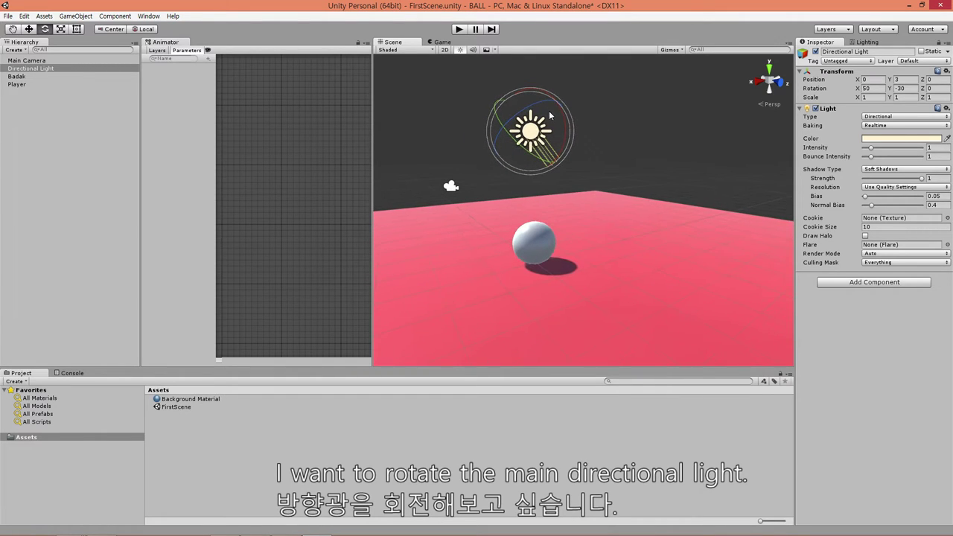
mouse_move(564, 131)
mouse_down()
mouse_move(541, 167)
mouse_move(514, 170)
mouse_move(521, 166)
mouse_up()
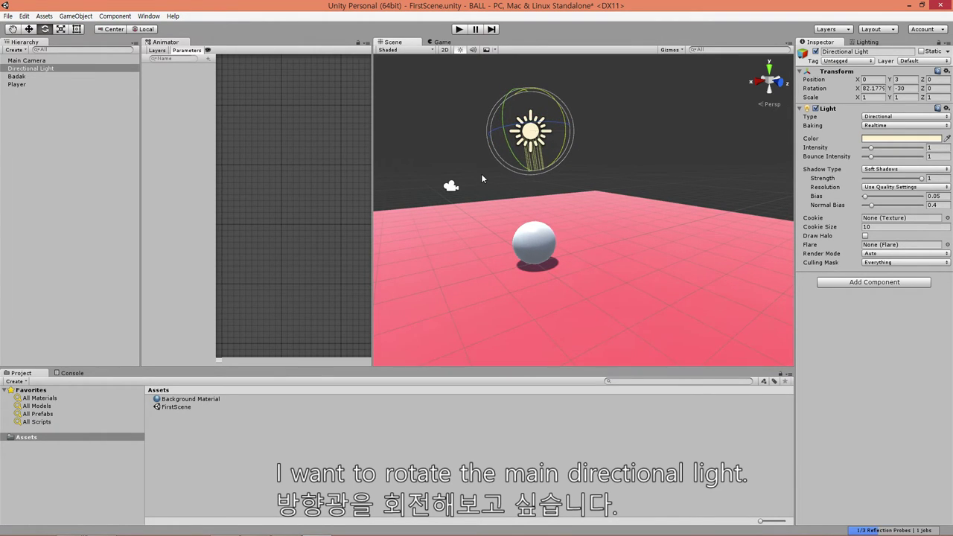
mouse_move(521, 165)
middle_down()
mouse_move(480, 162)
mouse_move(598, 154)
middle_up()
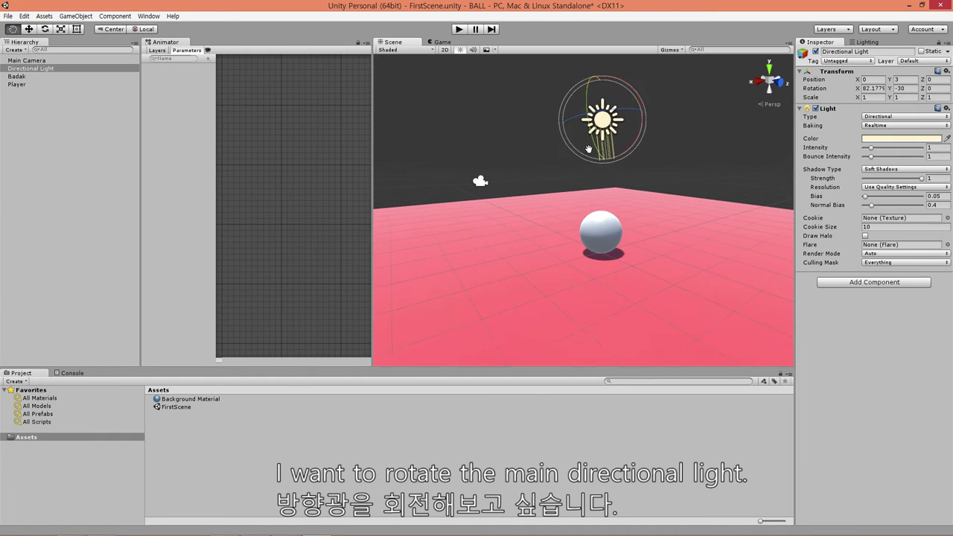
scroll(598, 154, down, 1)
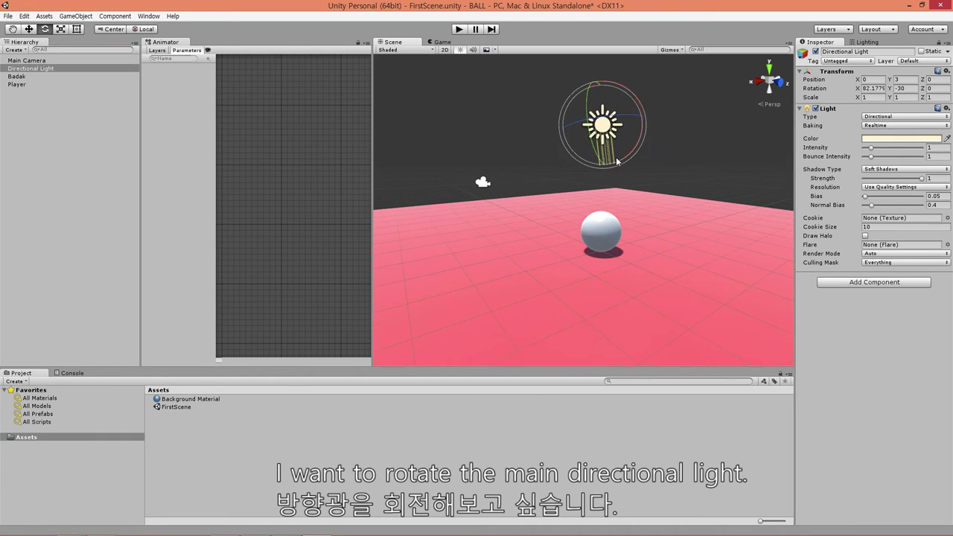
middle_drag(616, 161, 582, 178)
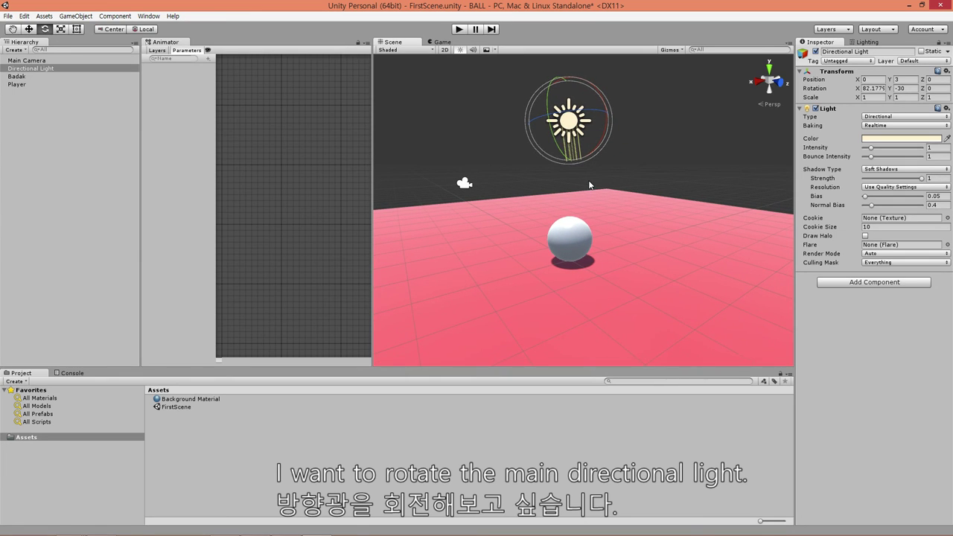